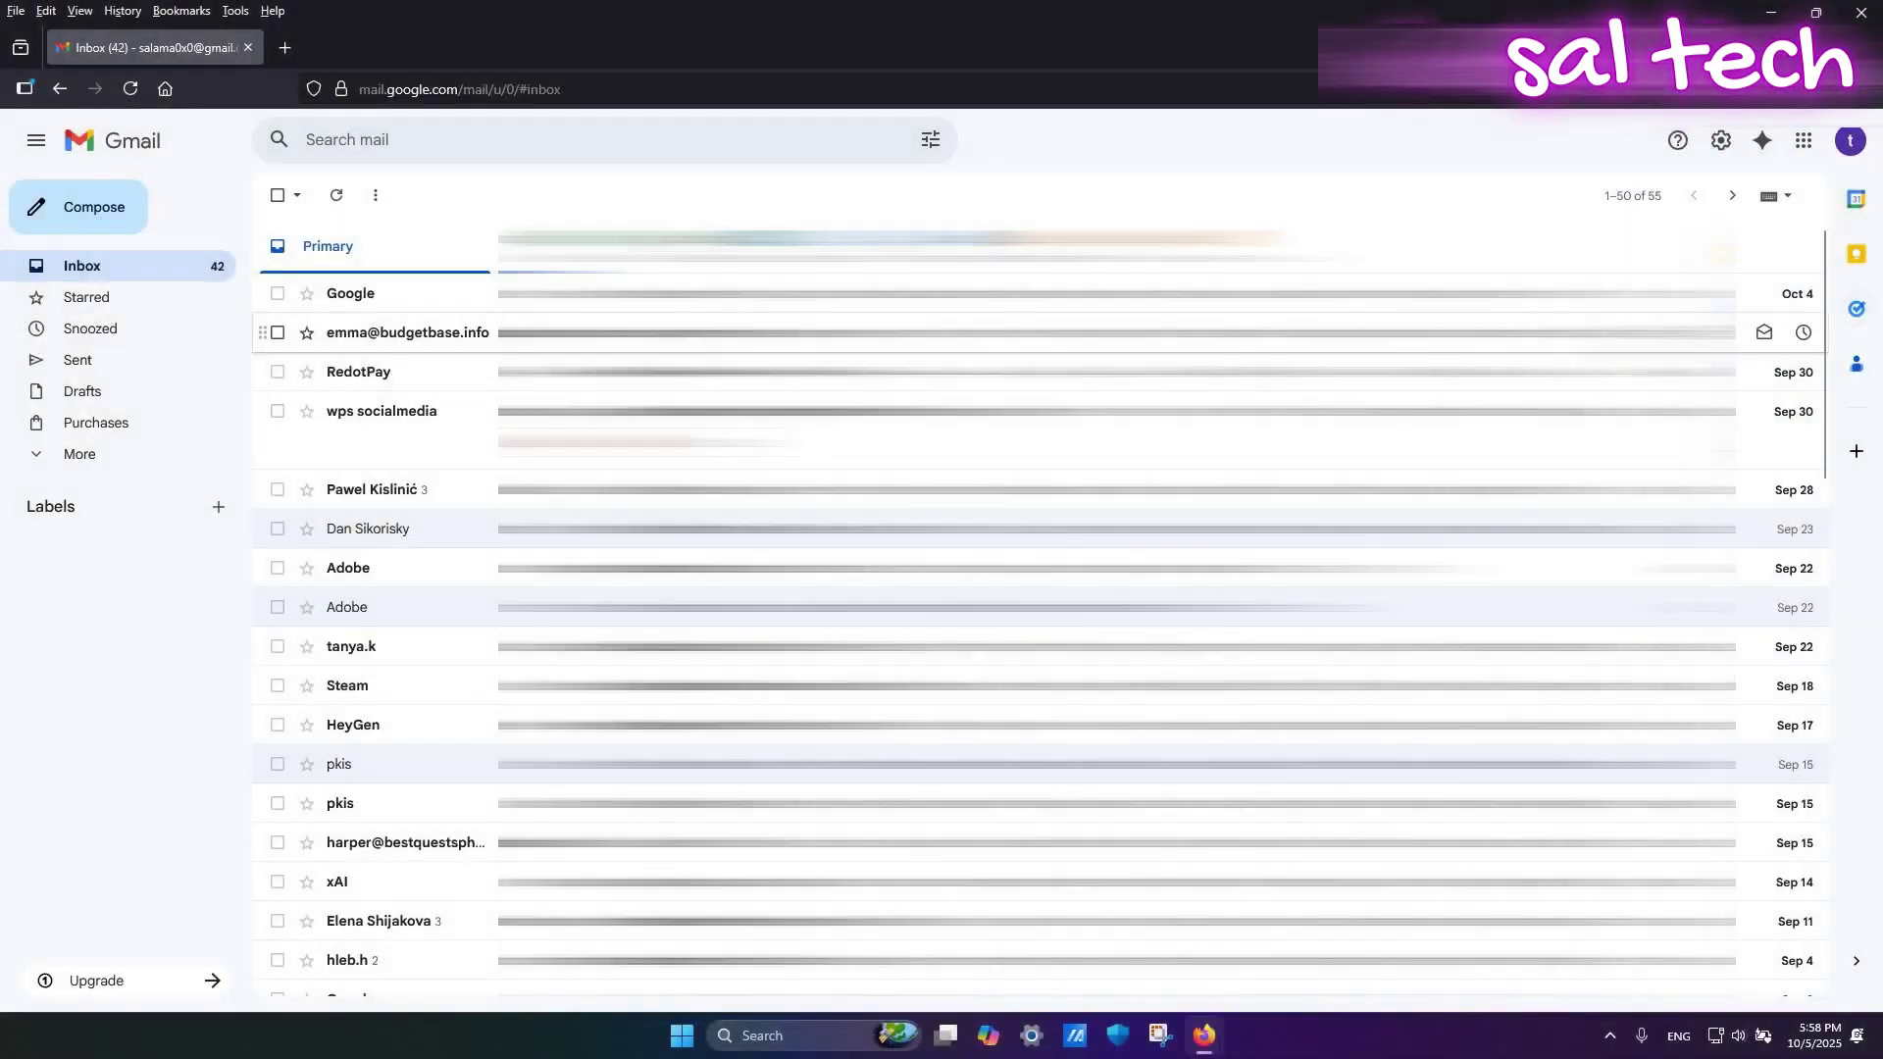
Step: Scroll the inbox and view the Snoozed, Sent and Purchases folders
scroll(1040, 363, down, 5)
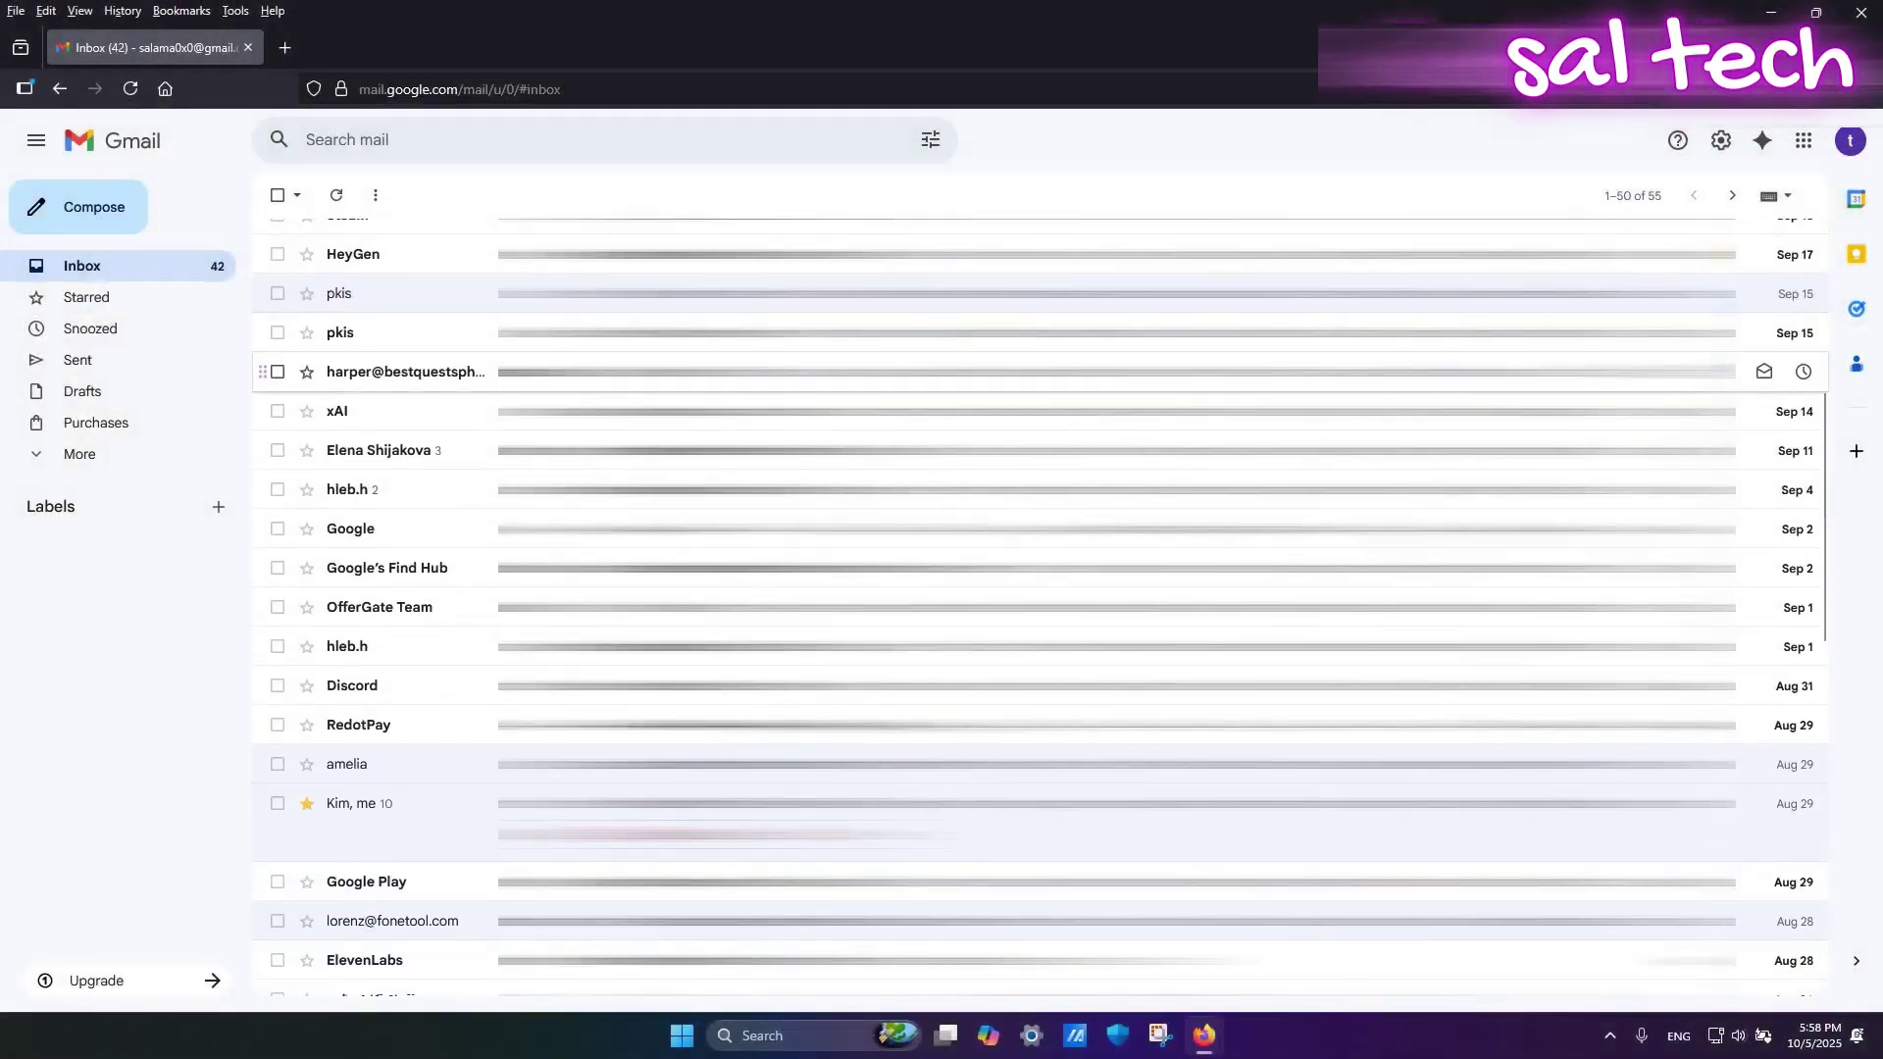
scroll(1039, 371, down, 7)
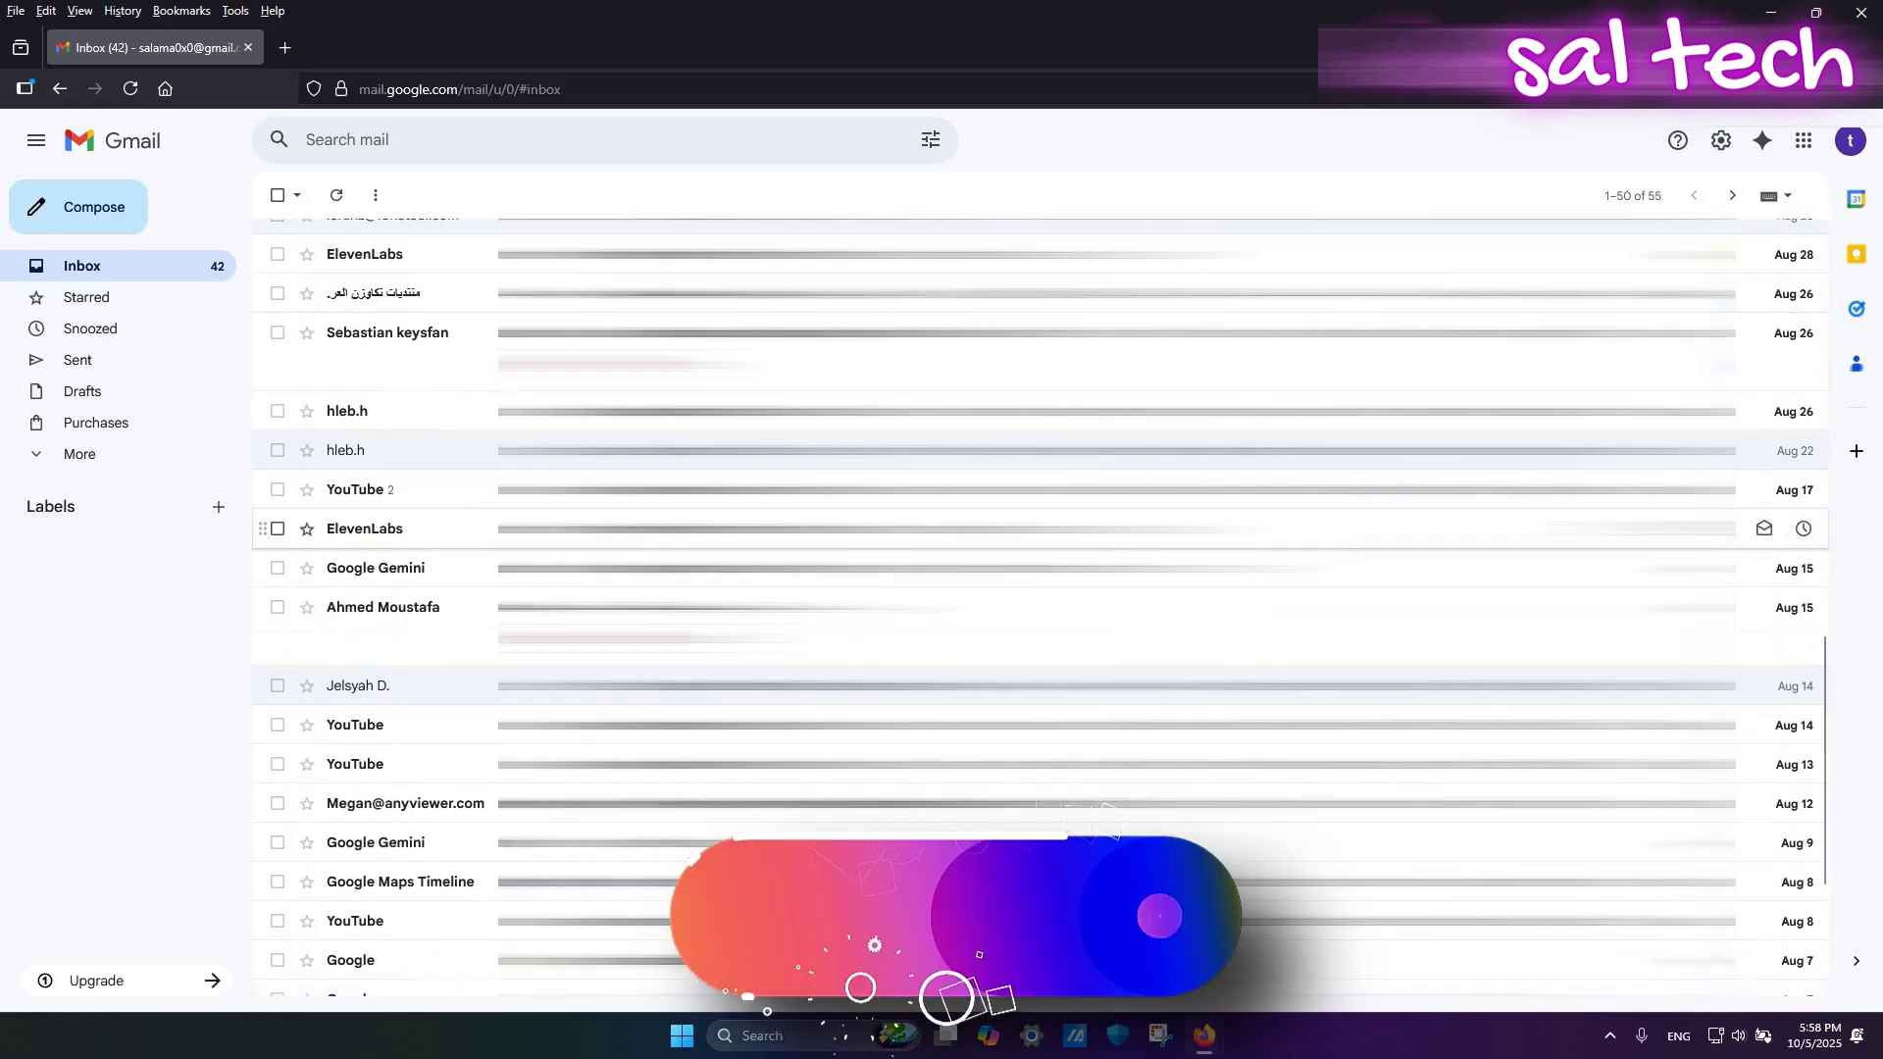
scroll(1039, 539, down, 3)
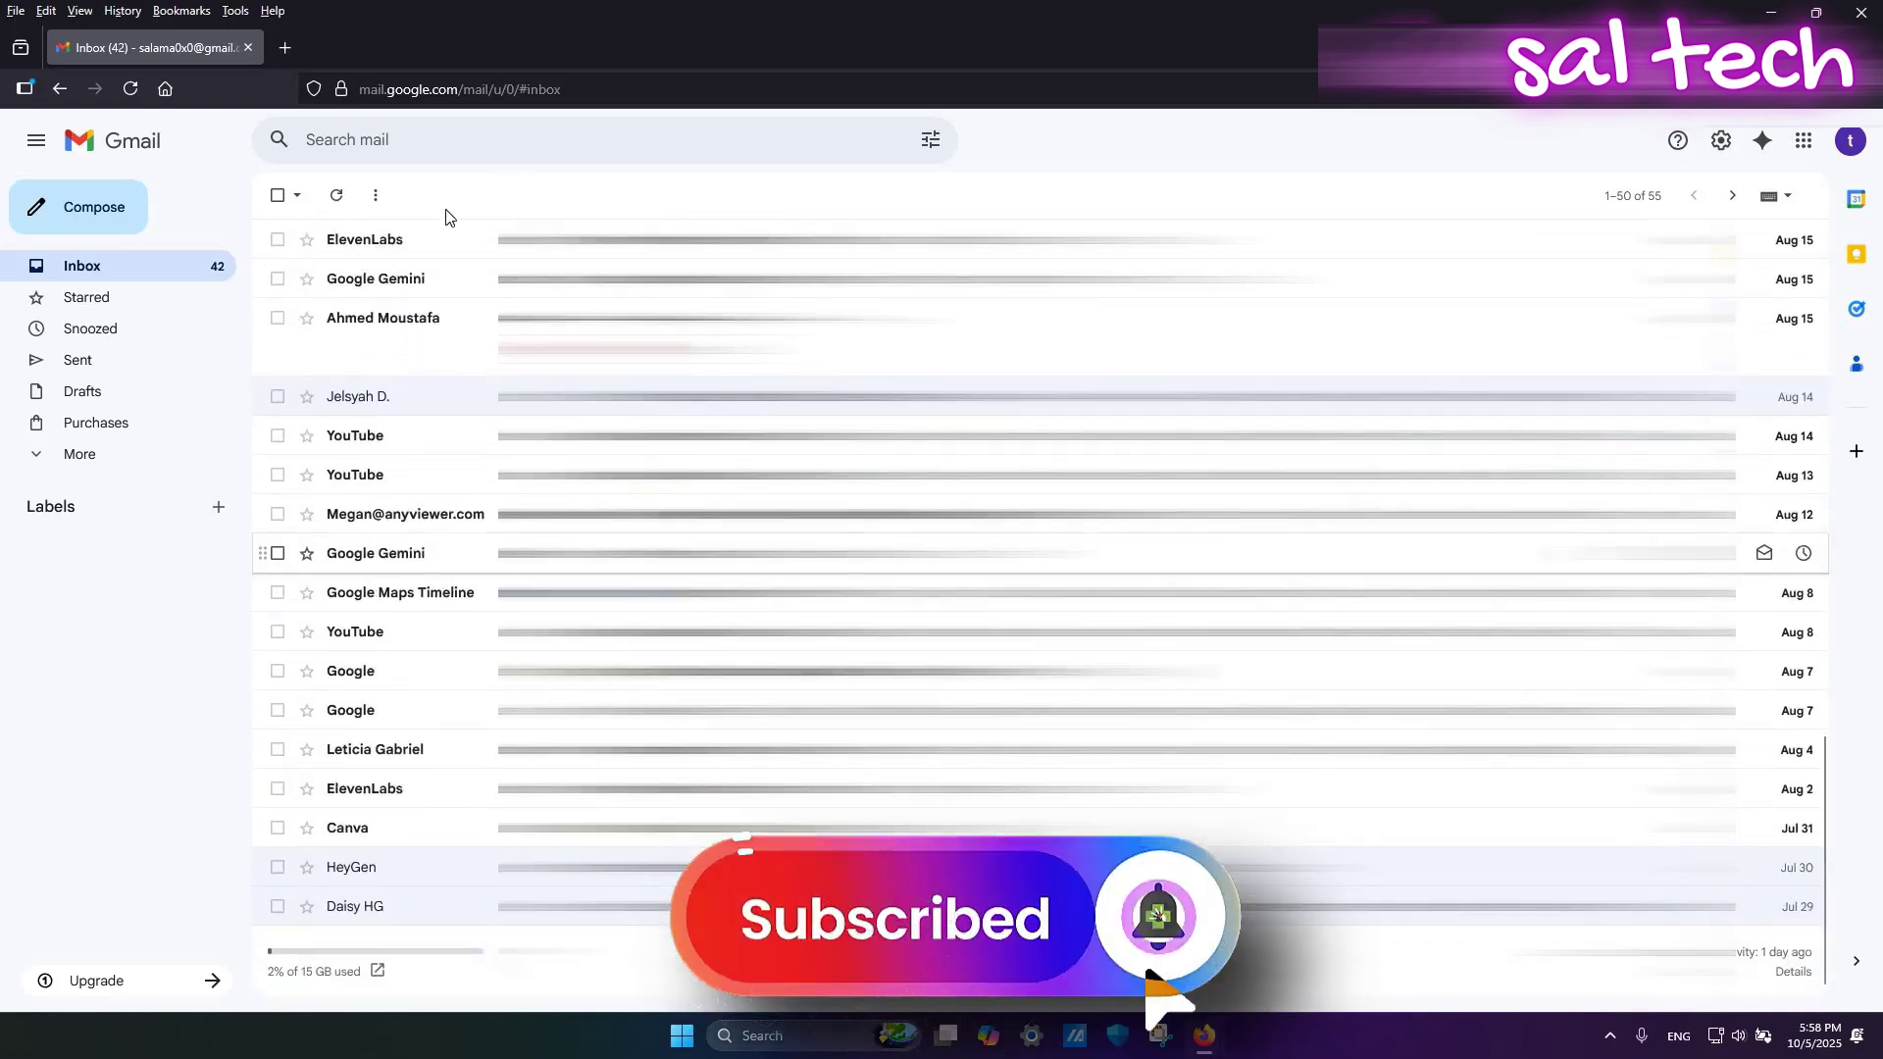
click(136, 341)
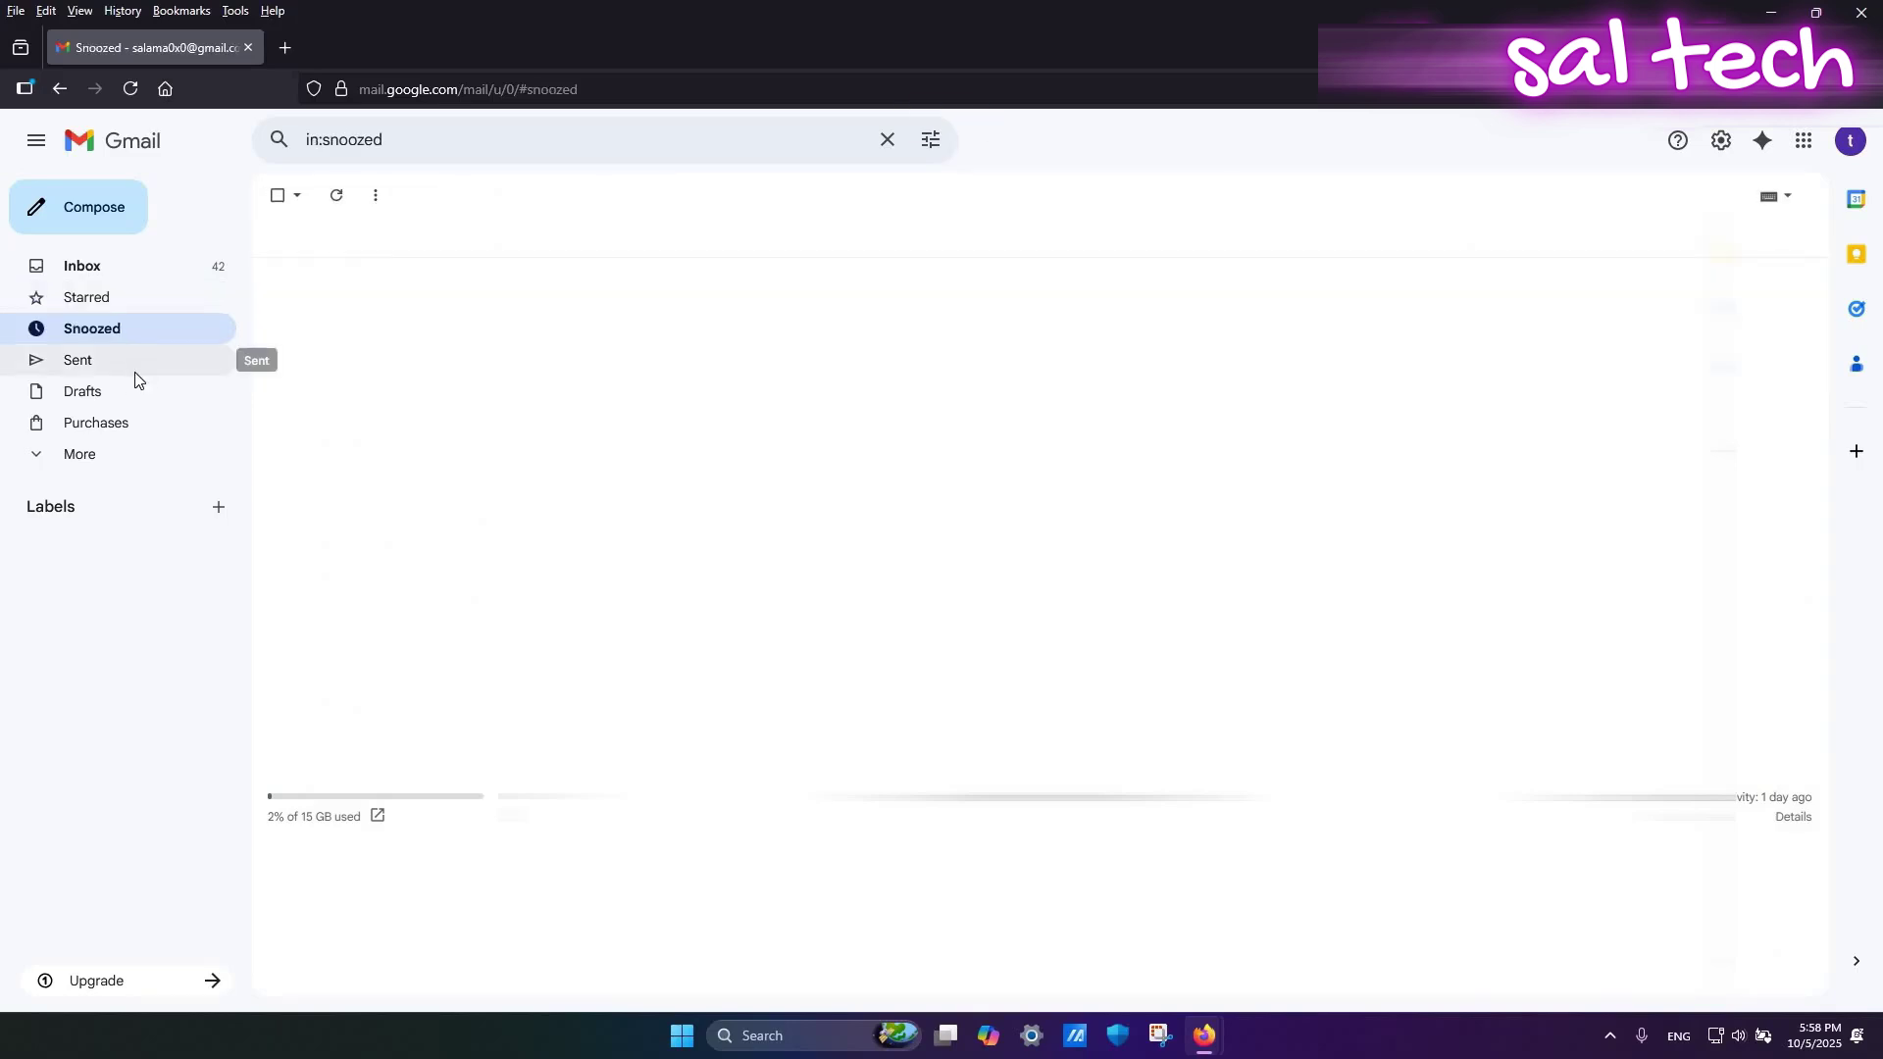
click(136, 372)
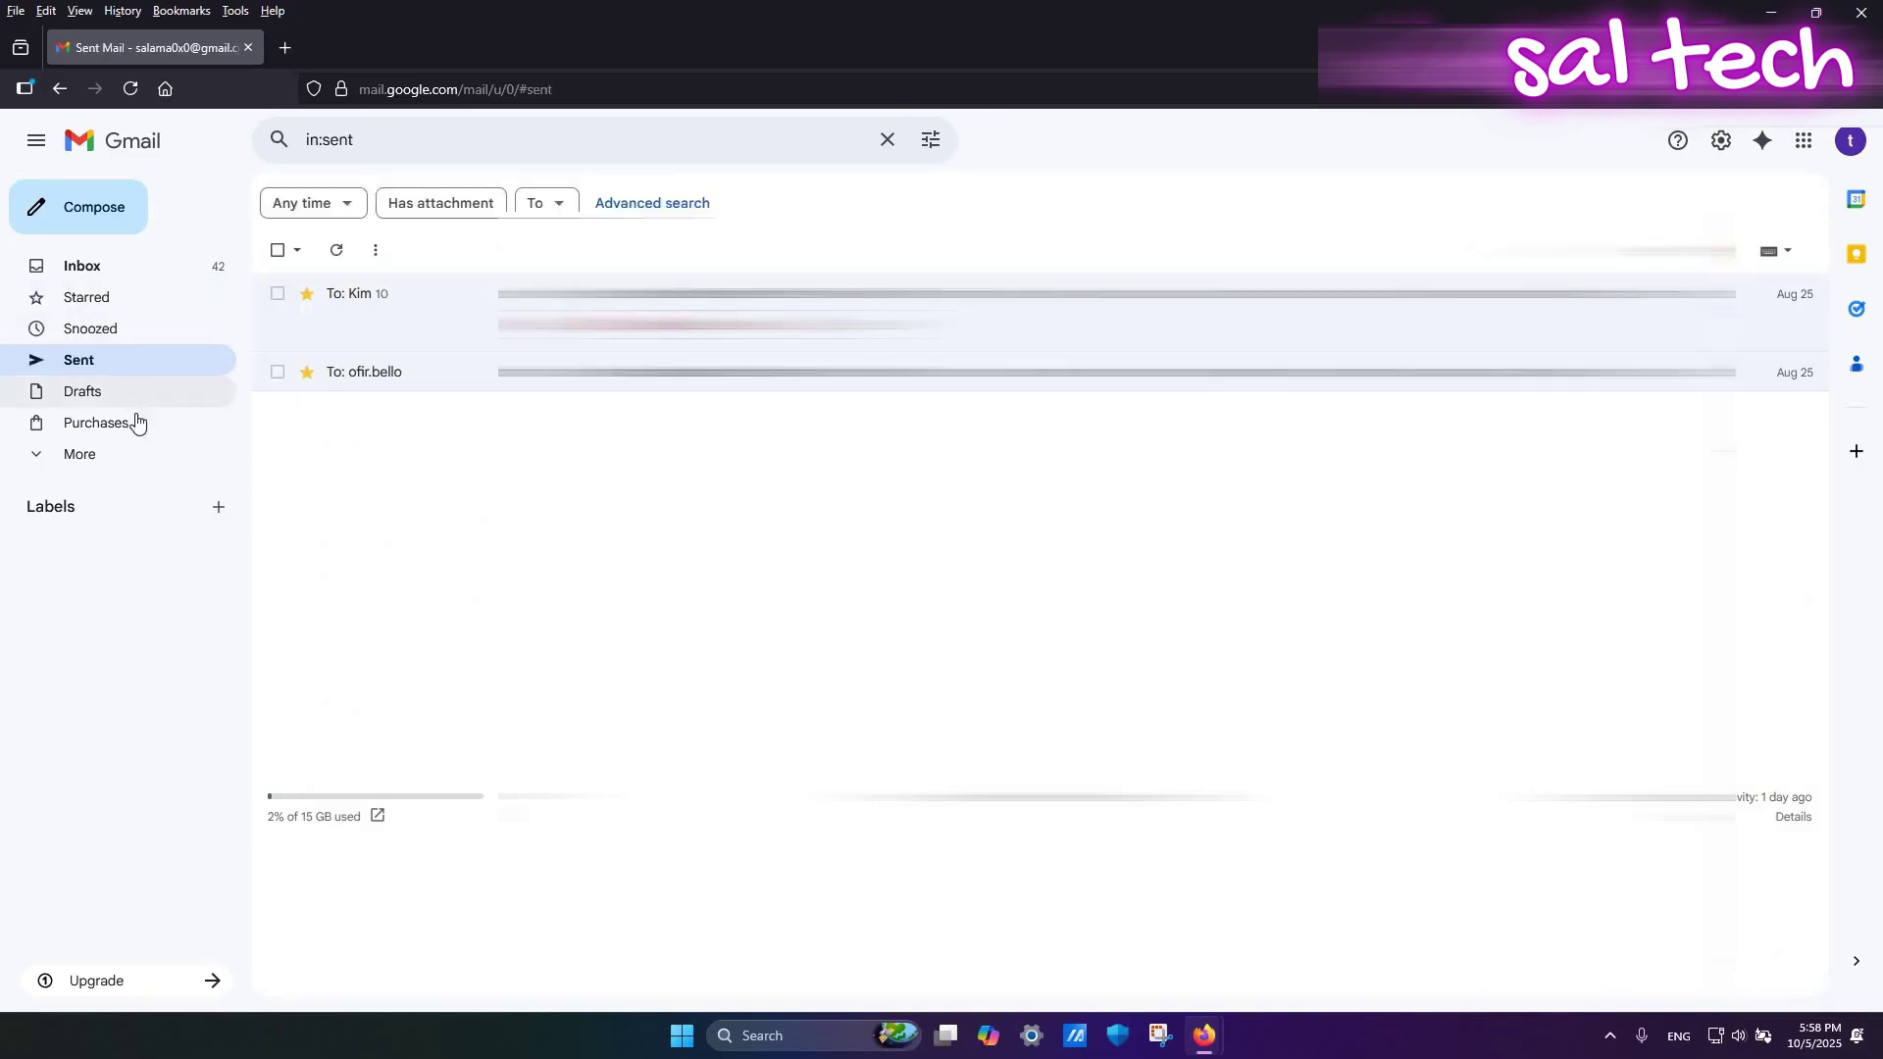
click(136, 422)
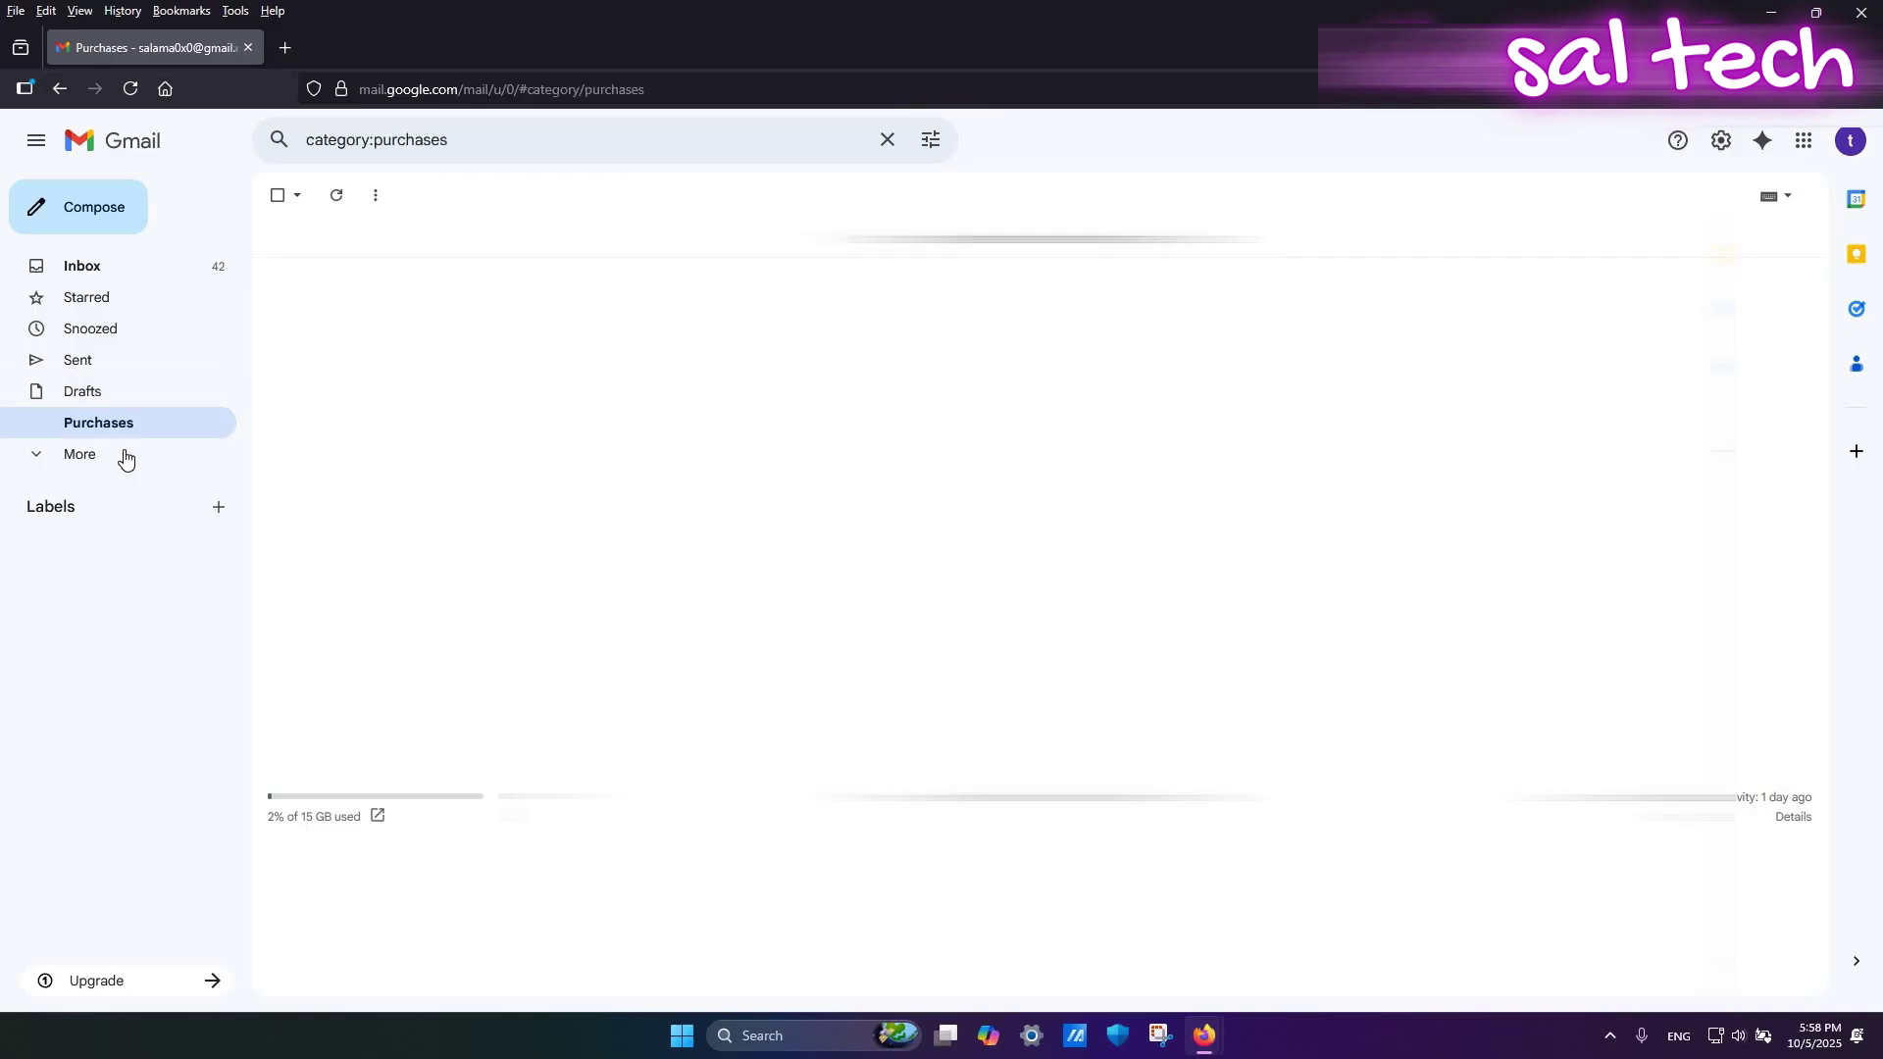
Step: View the Important and Spam folders, then begin creating a new label from Manage labels
click(125, 457)
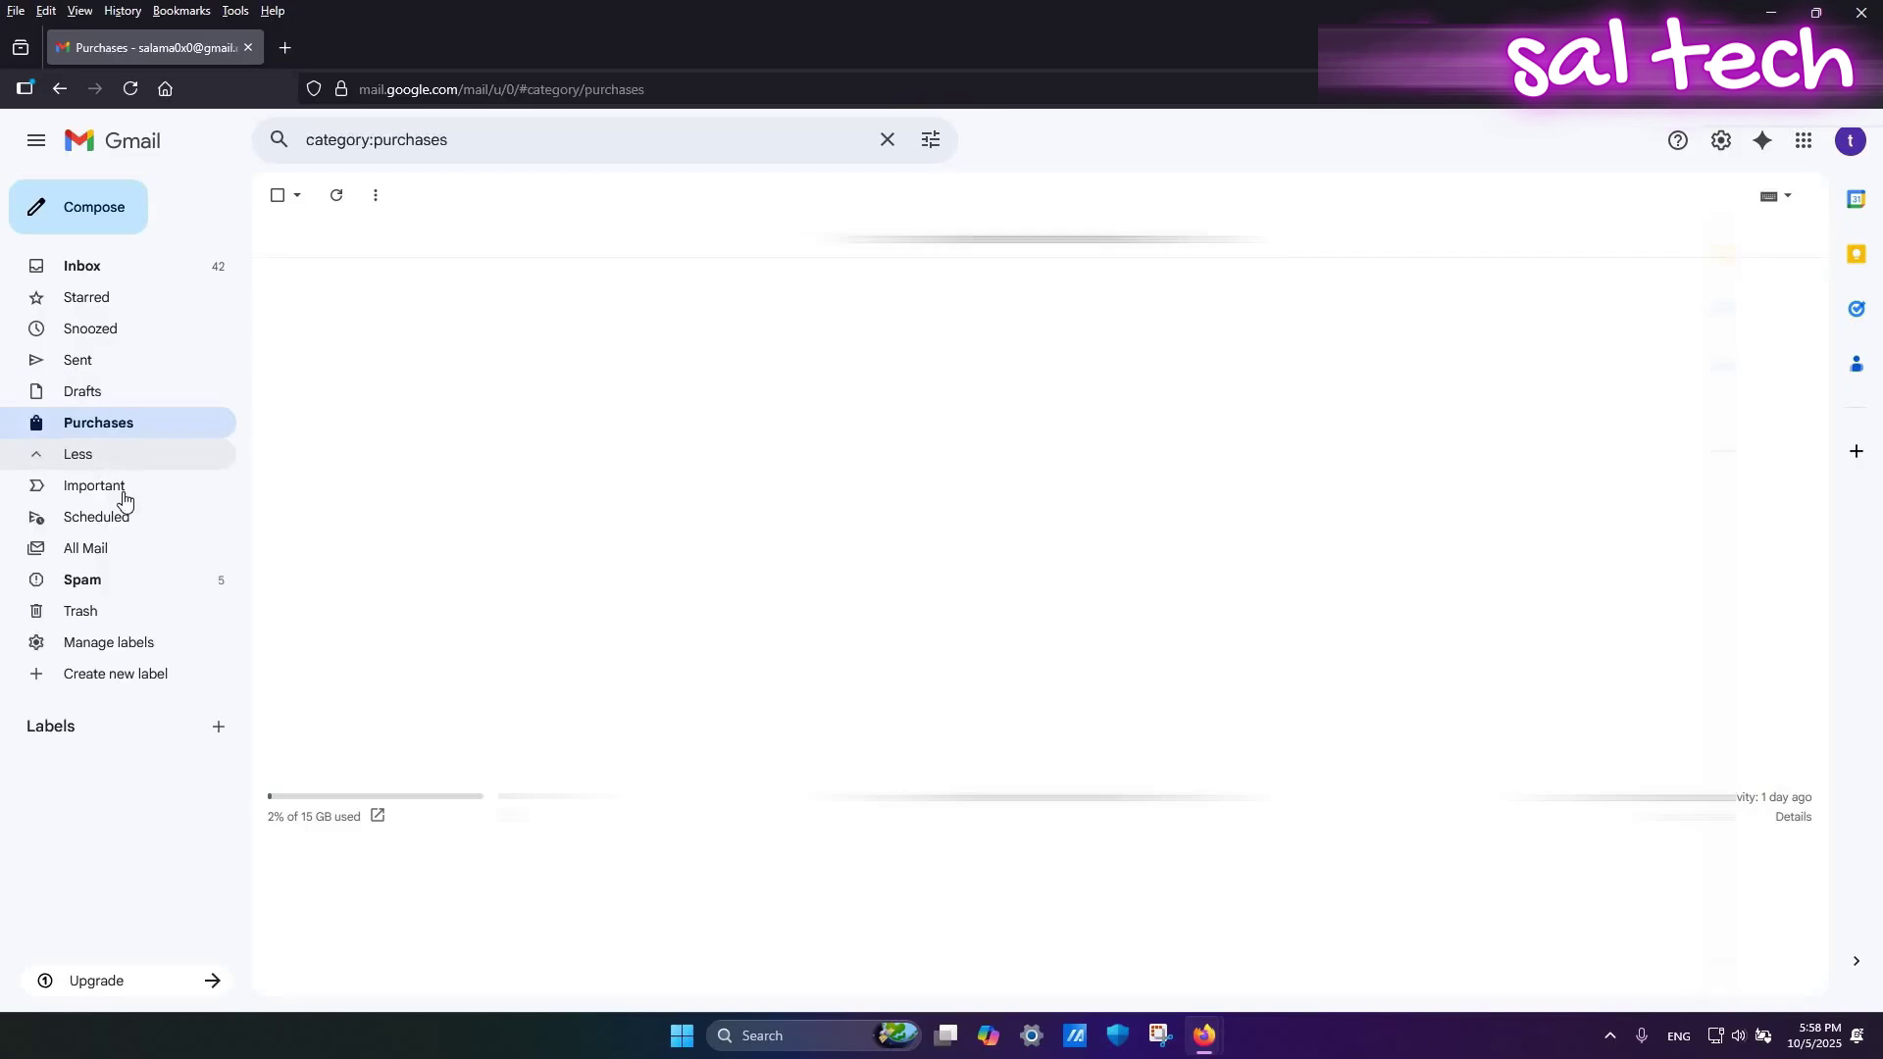
click(124, 491)
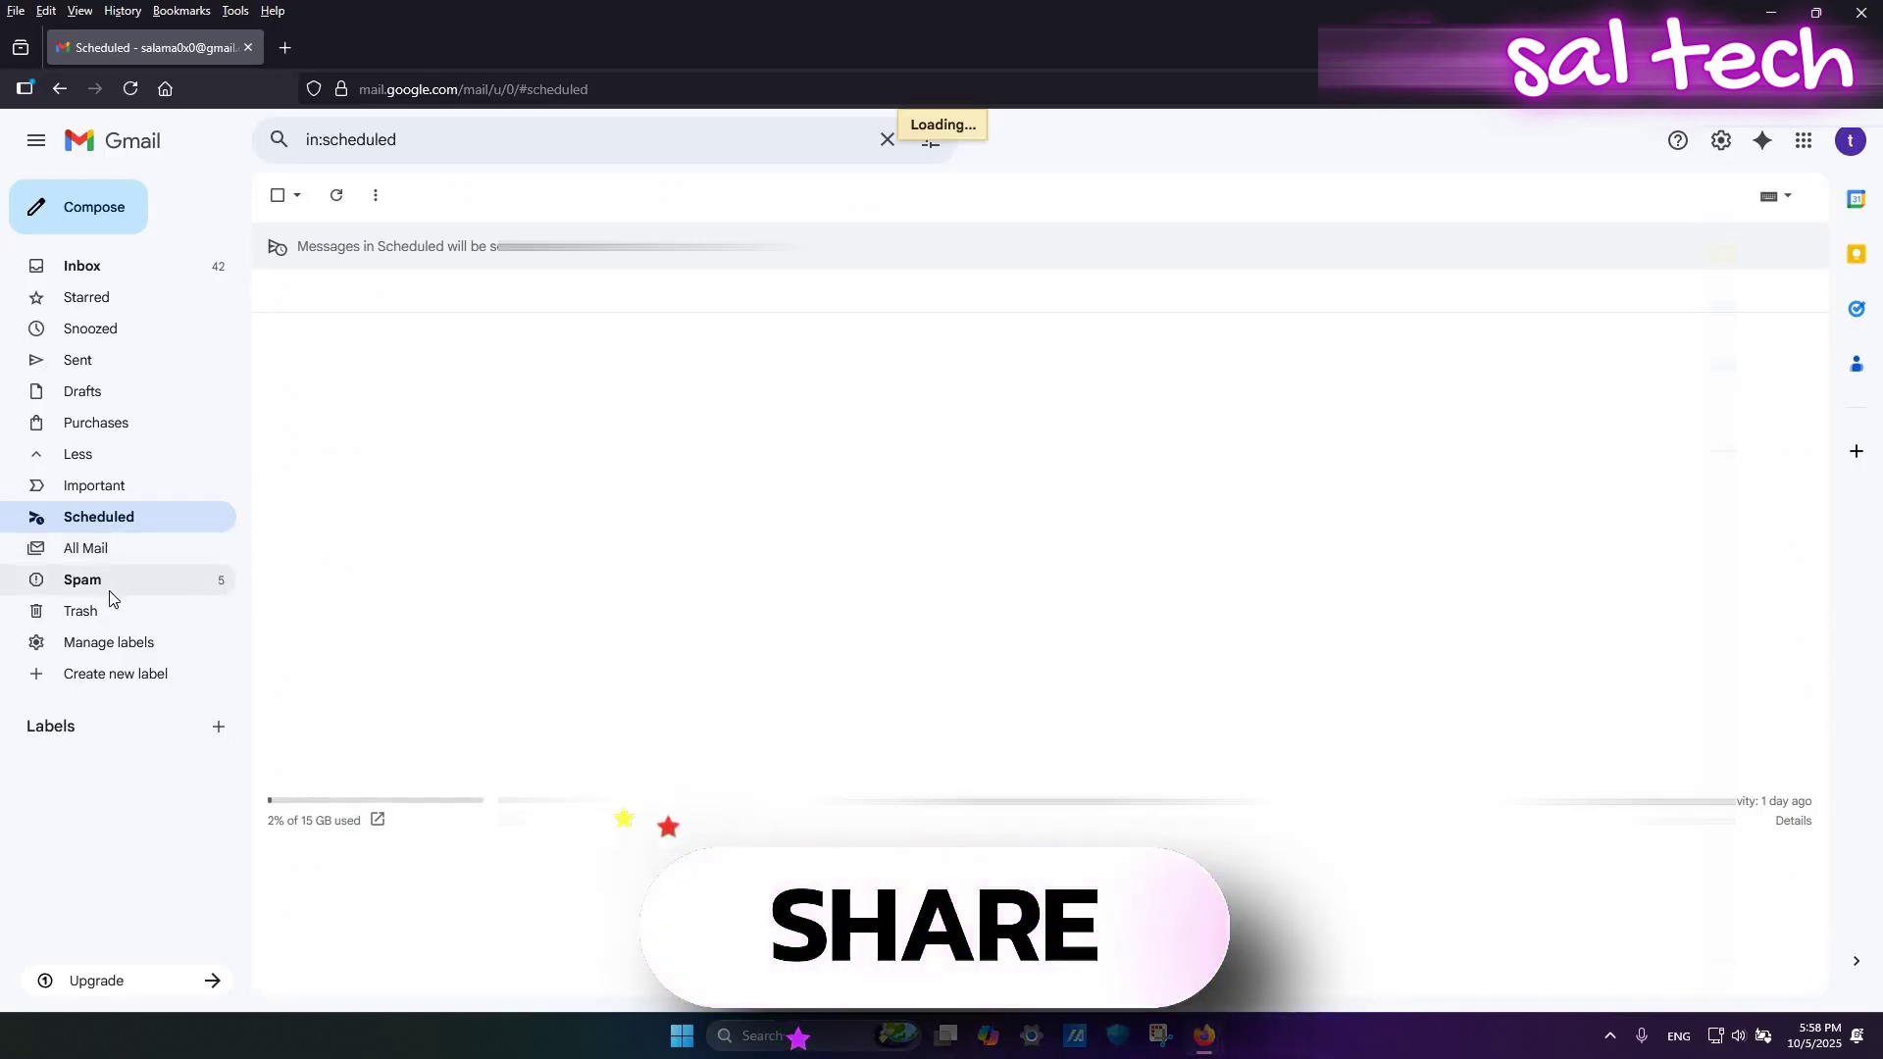
click(111, 588)
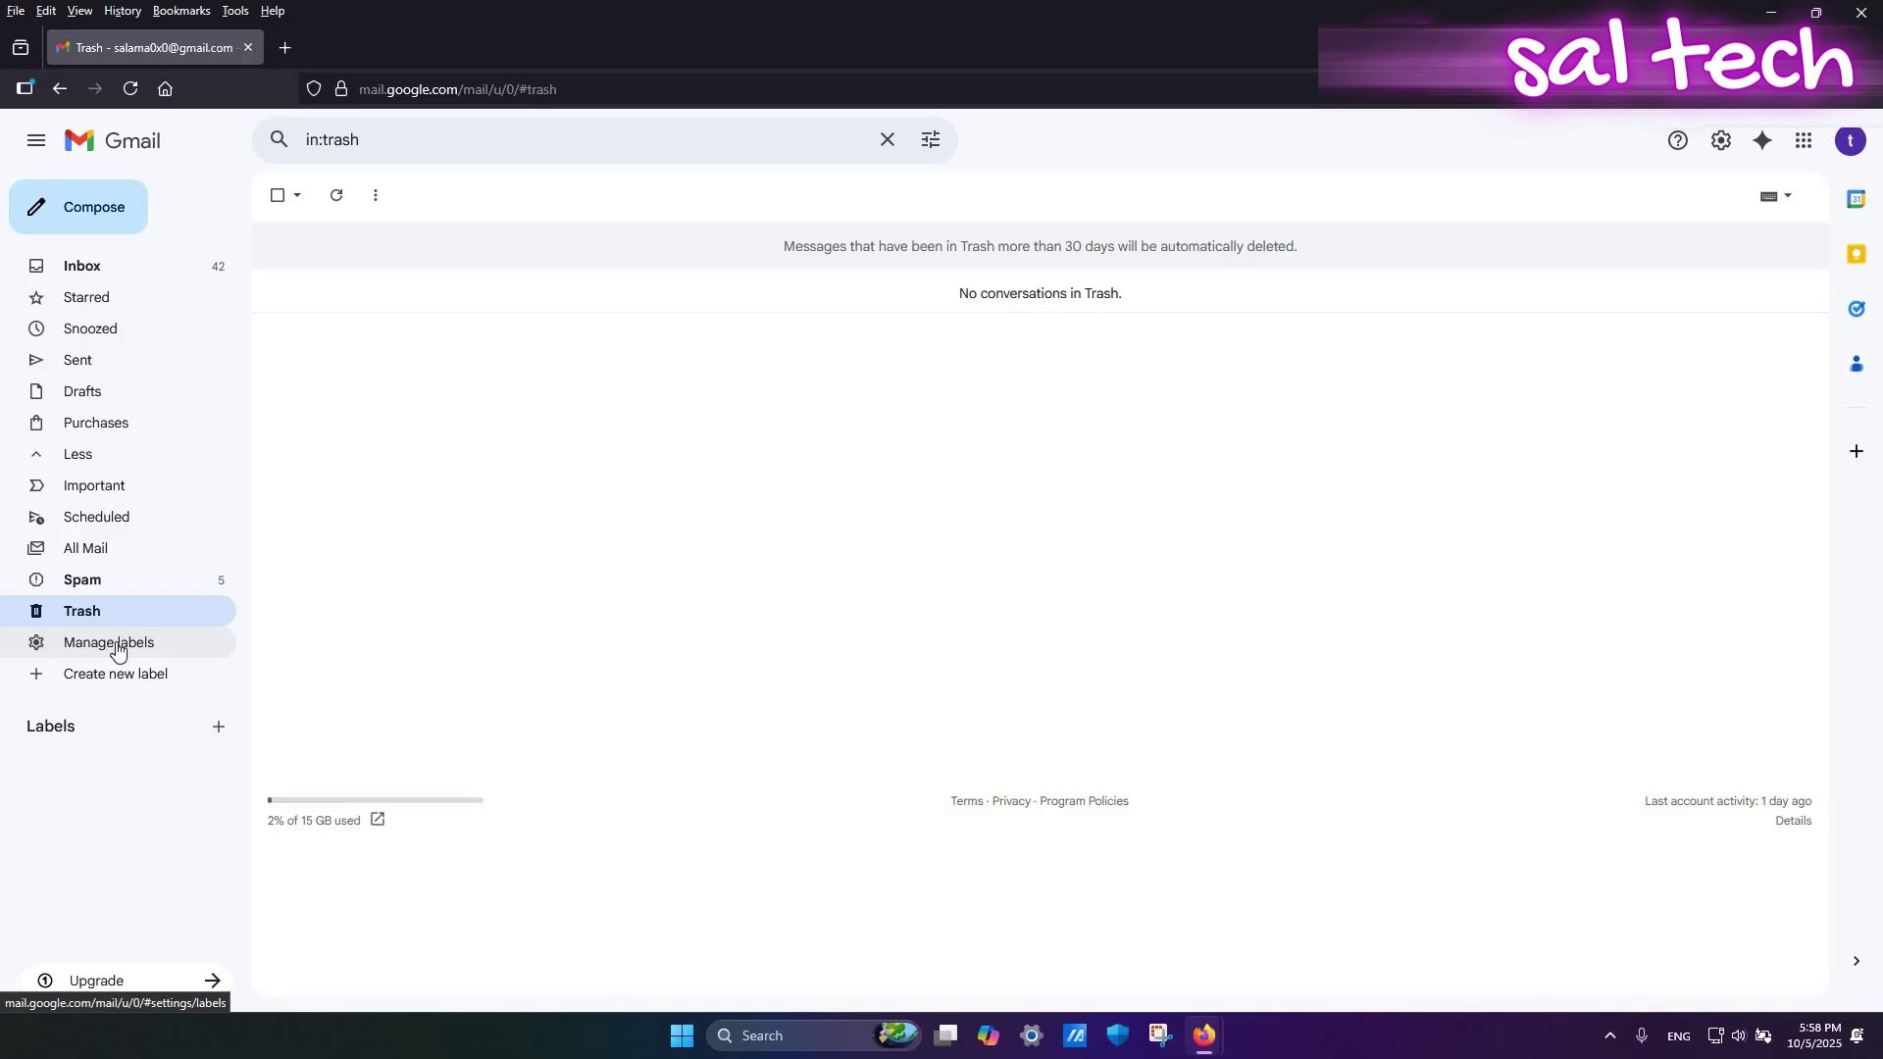
click(111, 643)
click(131, 678)
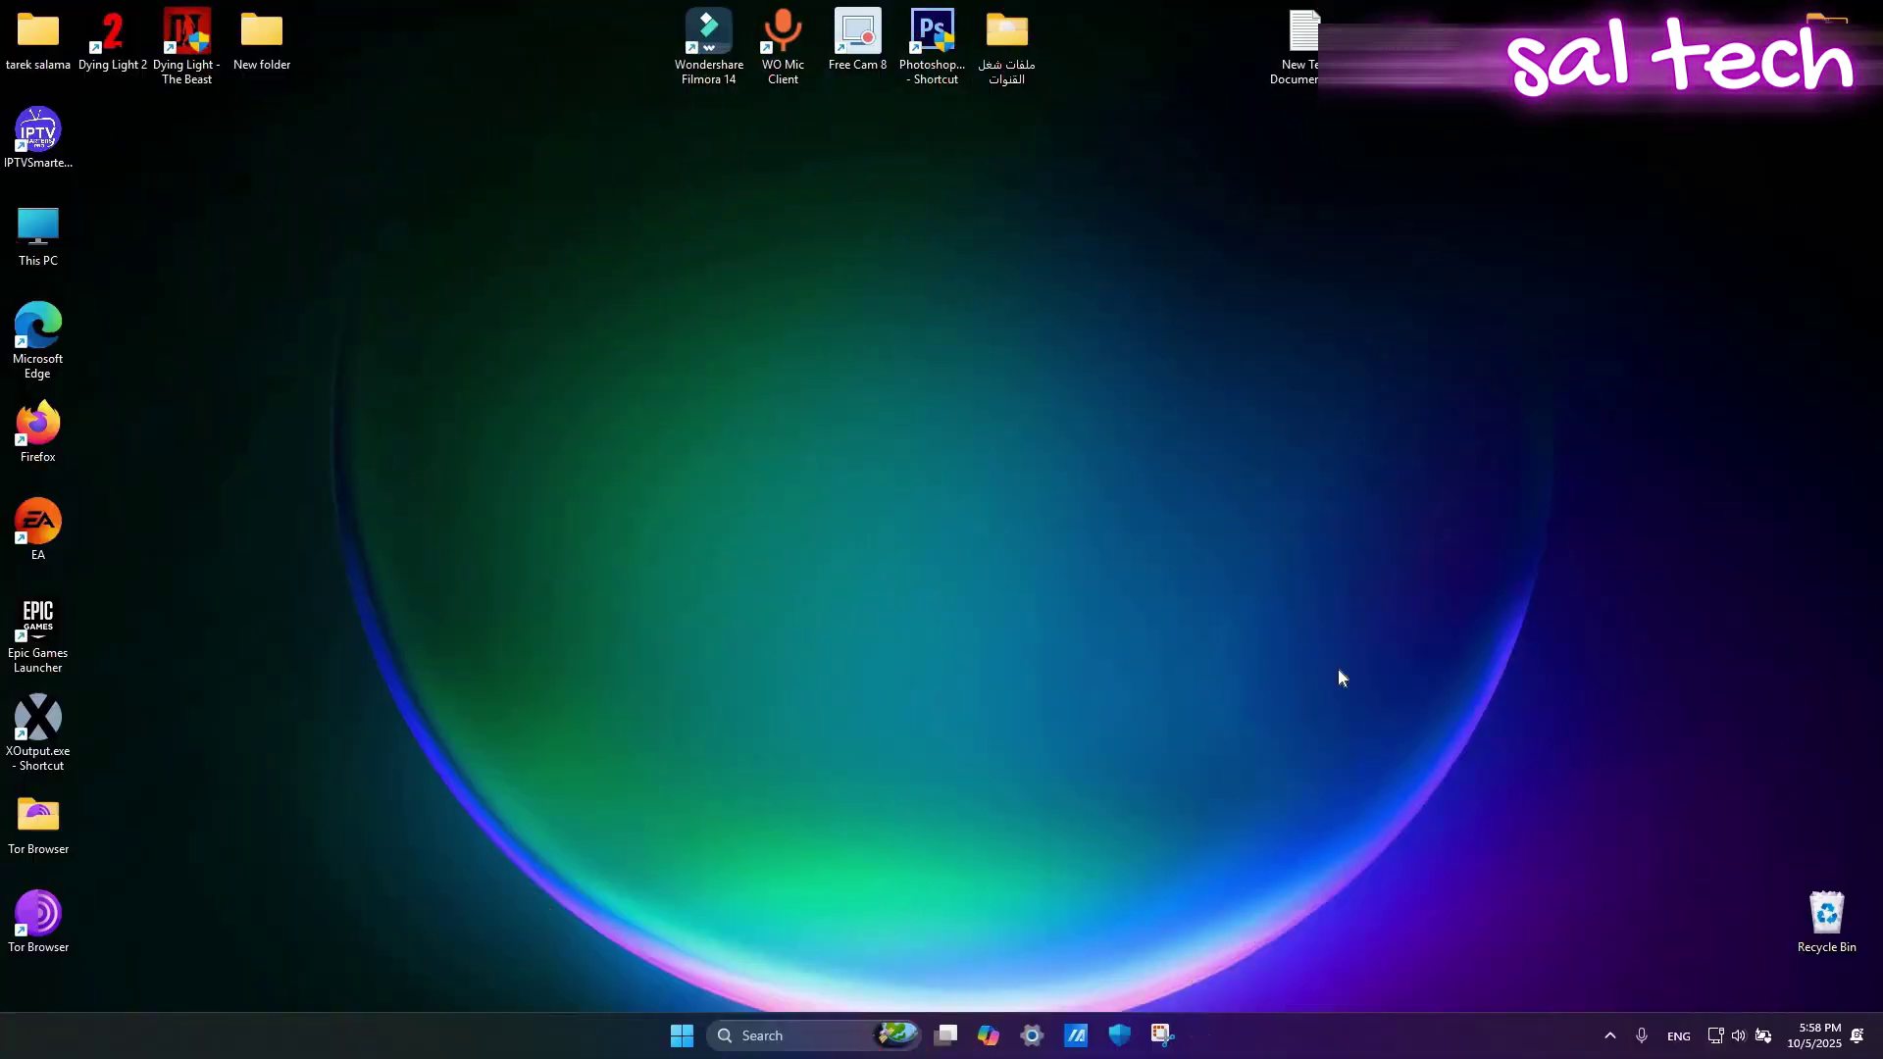
Step: Launch Firefox and load the copied myaccount.google.com address with Paste and Go
double_click(75, 437)
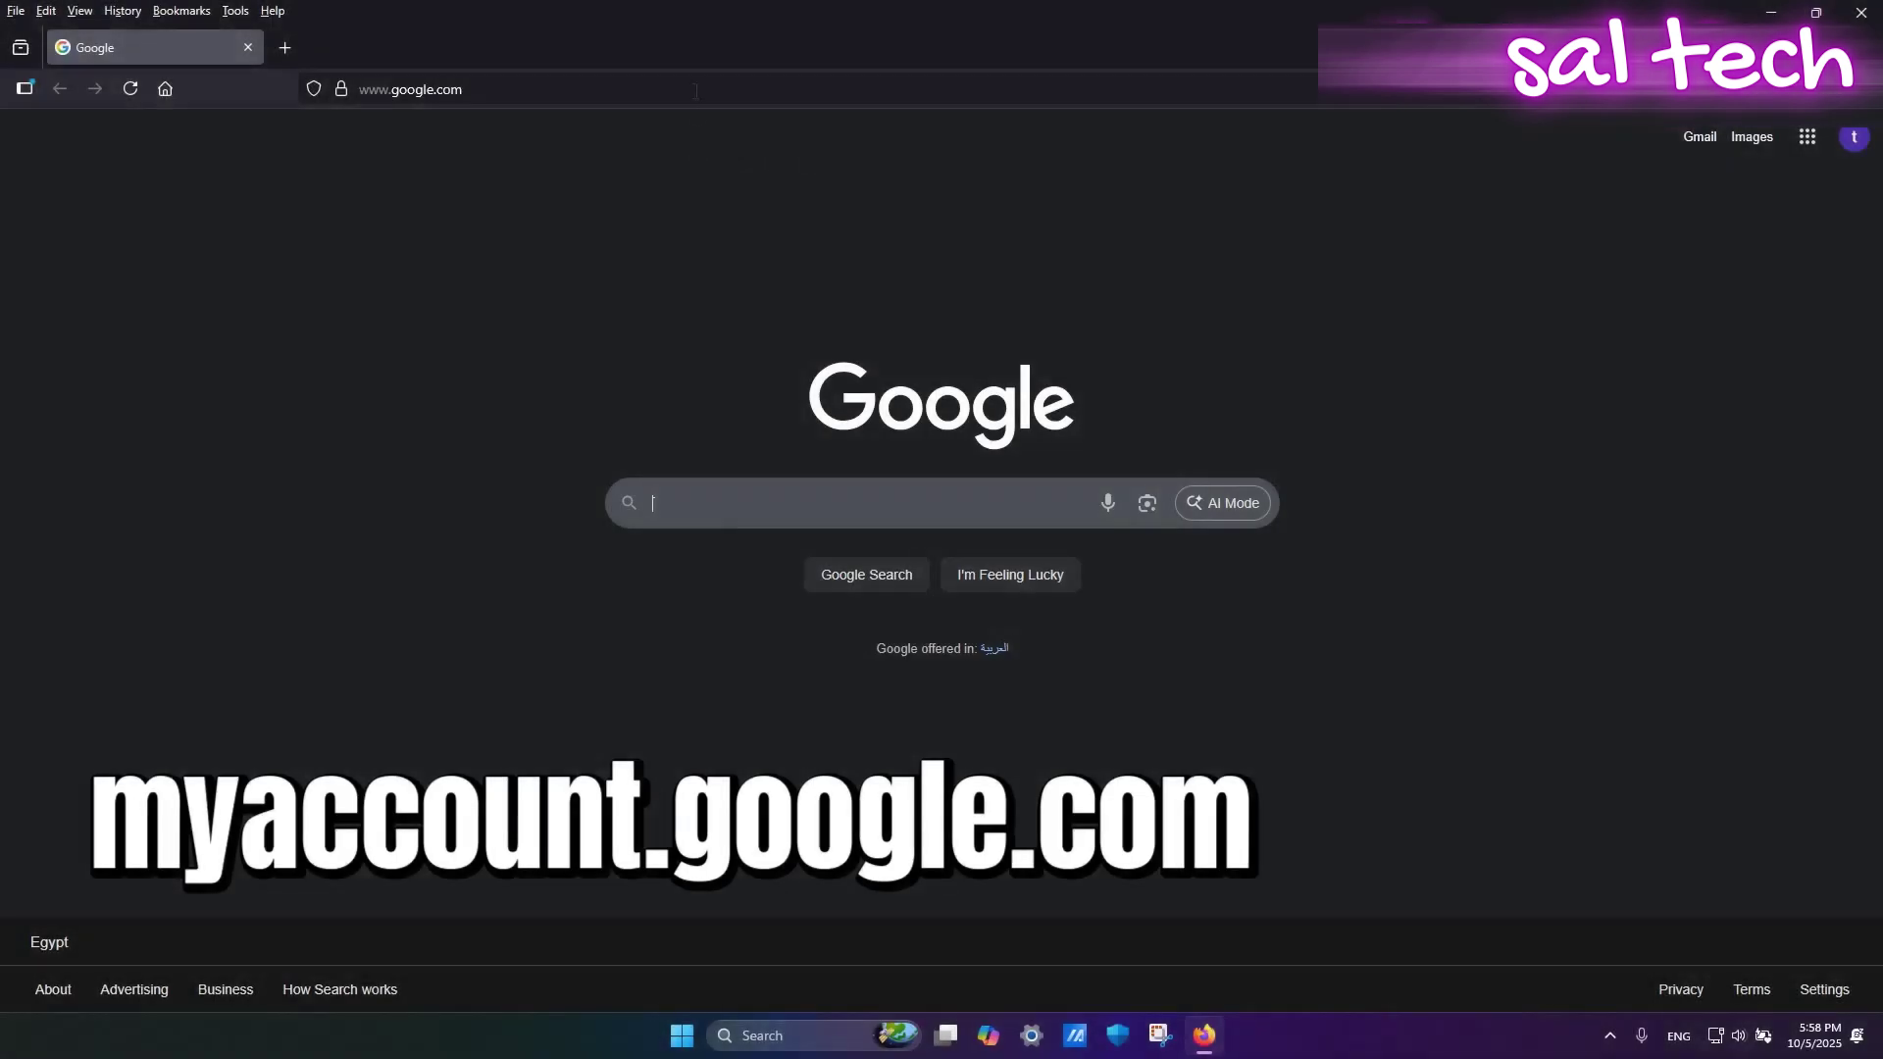
click(695, 91)
right_click(696, 93)
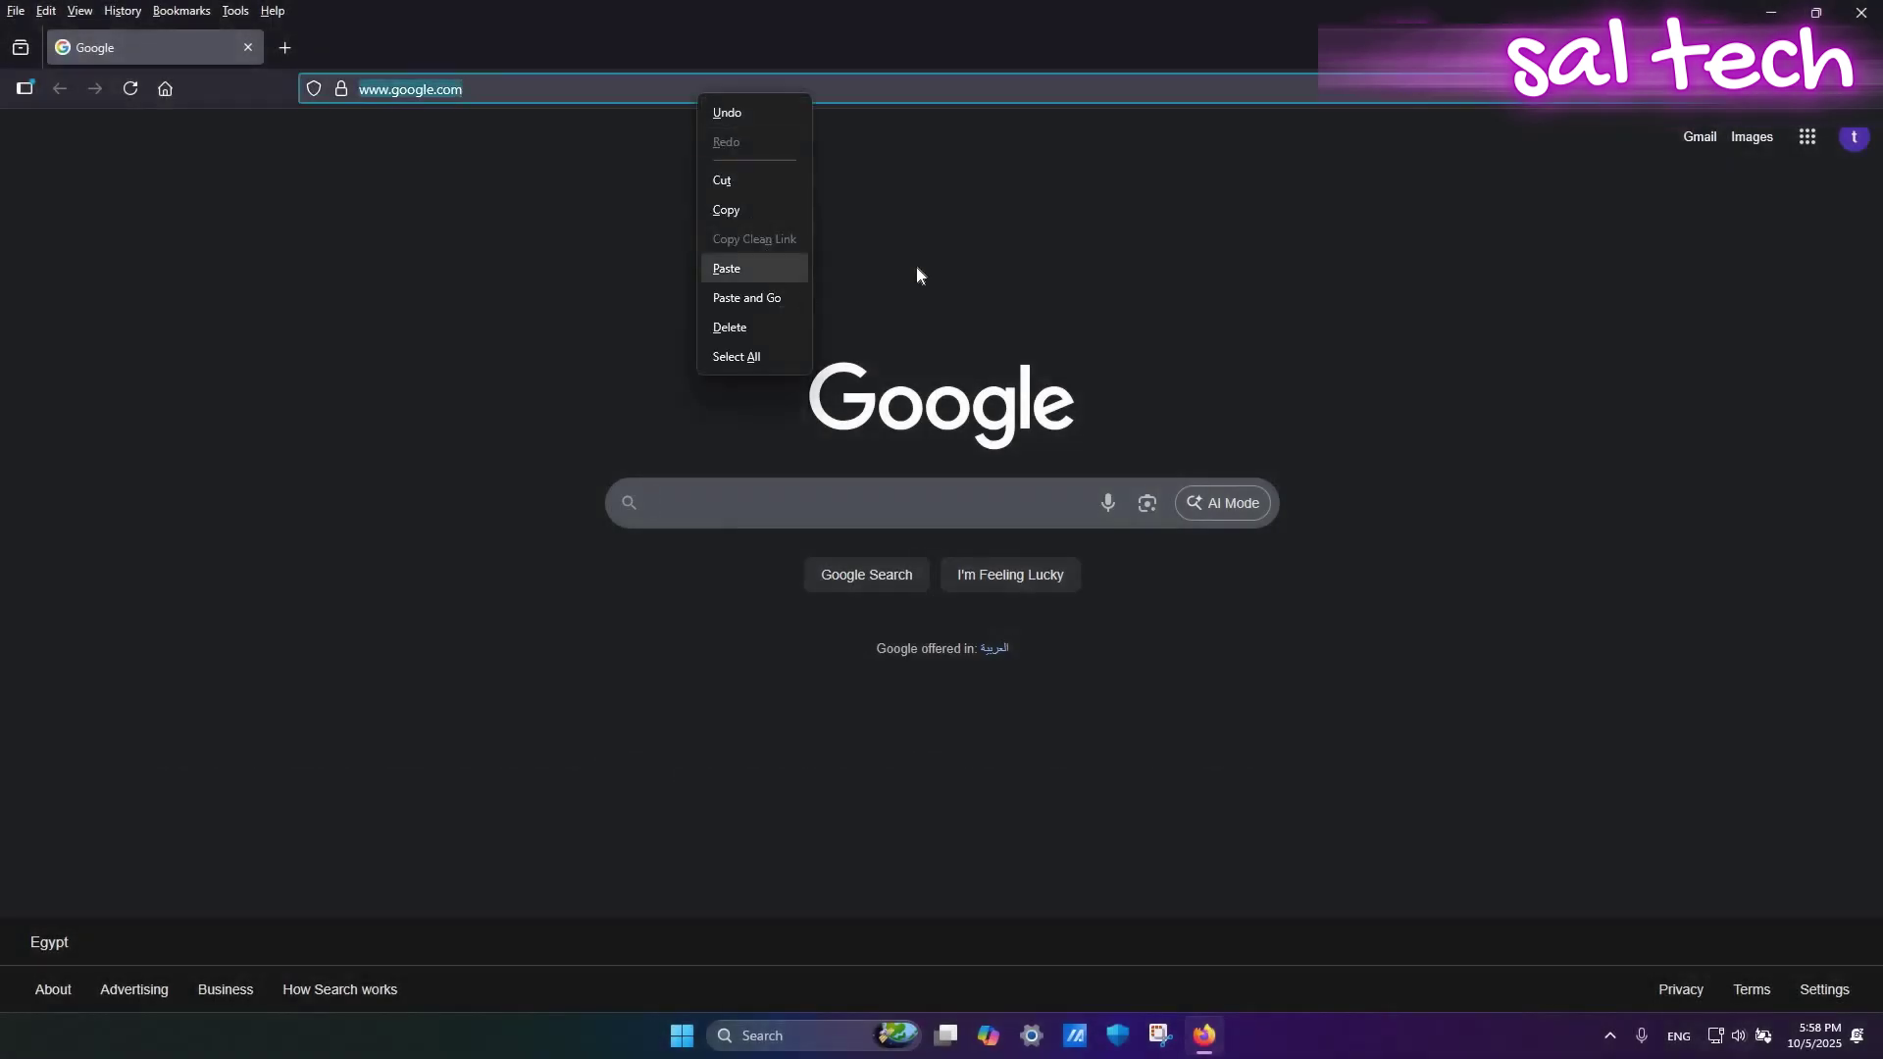
key(Down)
key(Return)
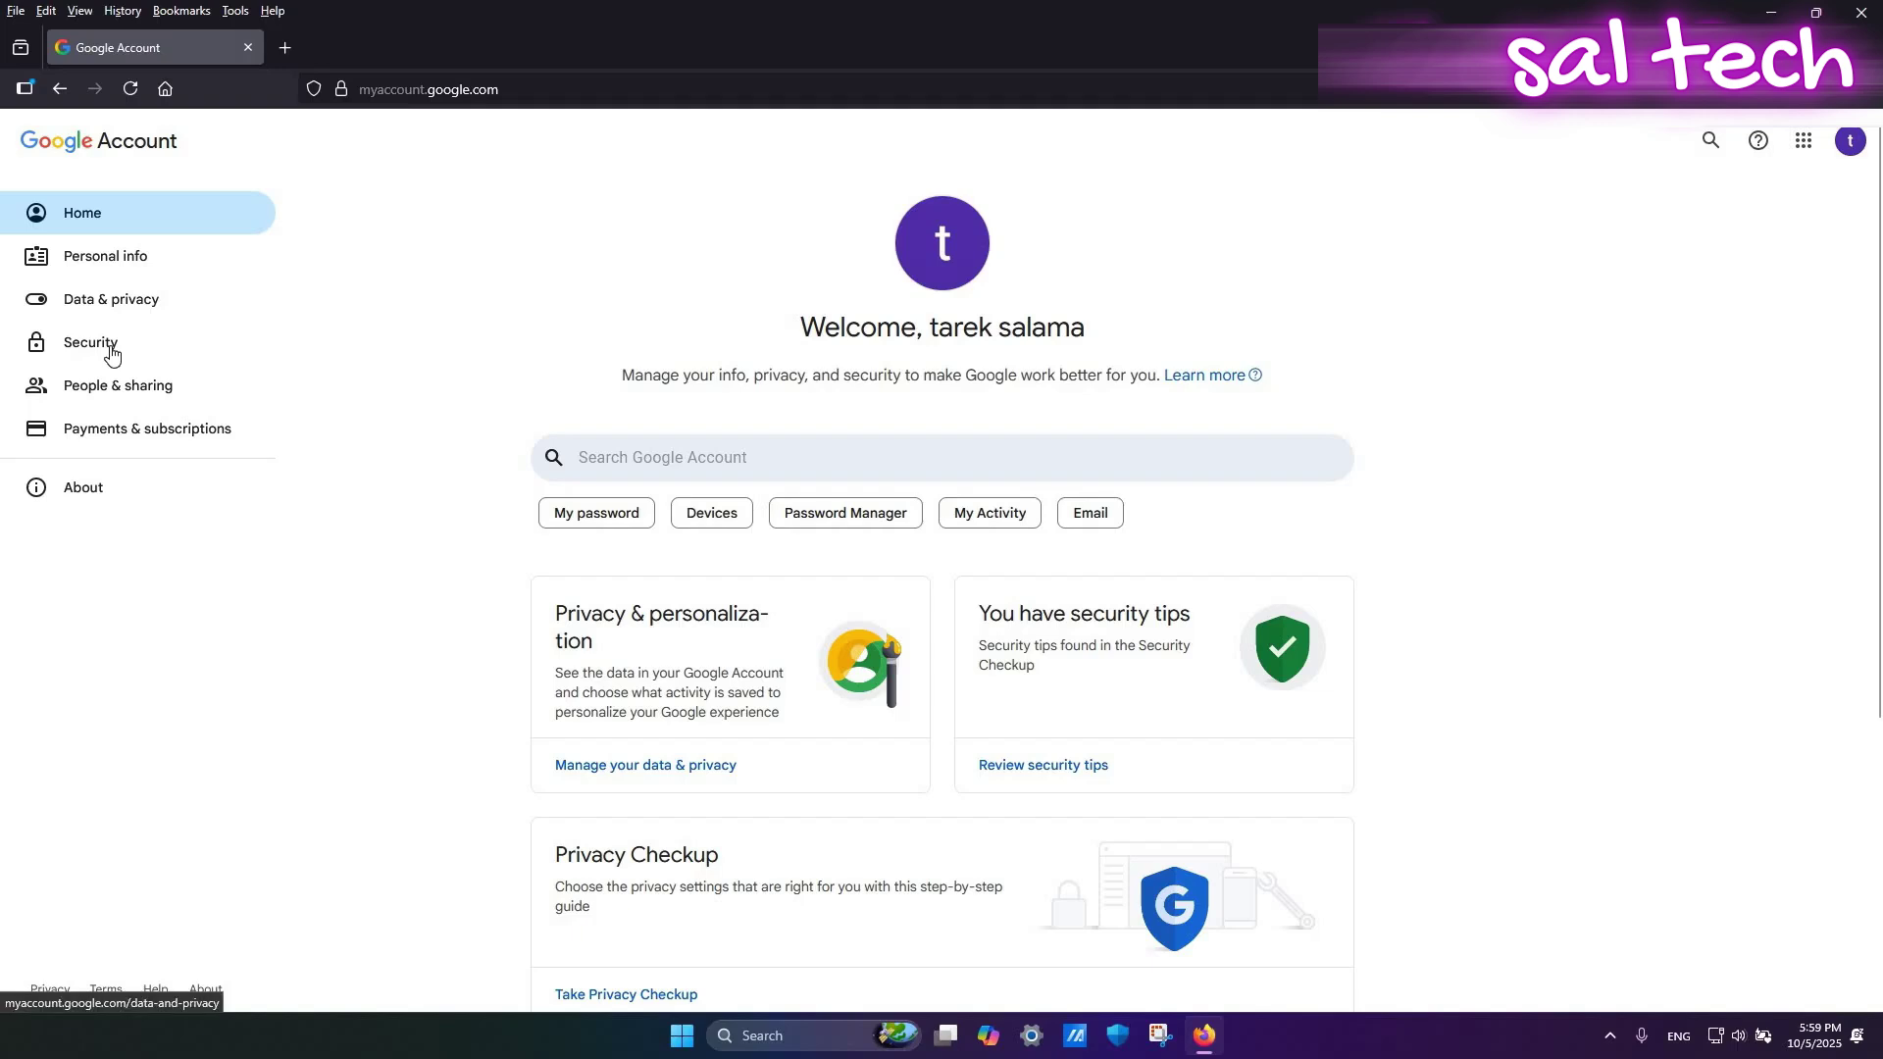
Step: Go to the Google Account Security page and open the Password settings
click(283, 352)
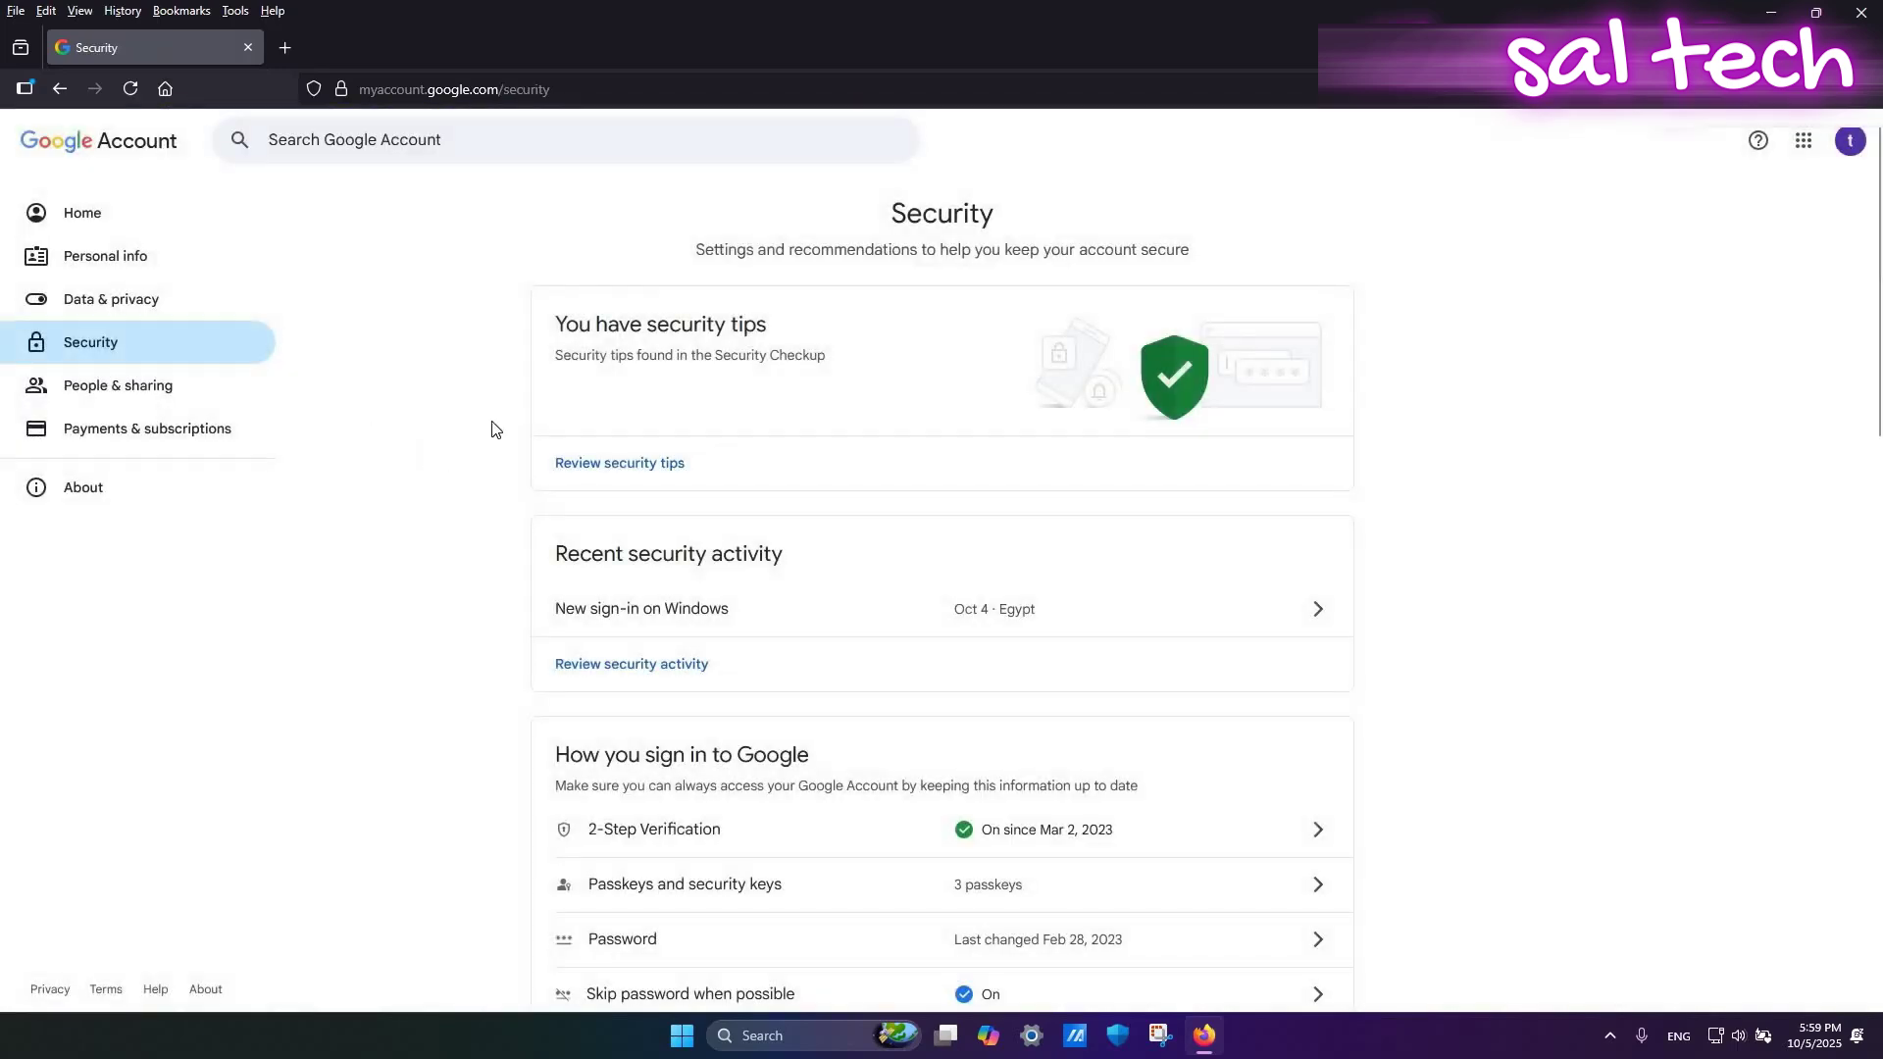
scroll(496, 429, down, 5)
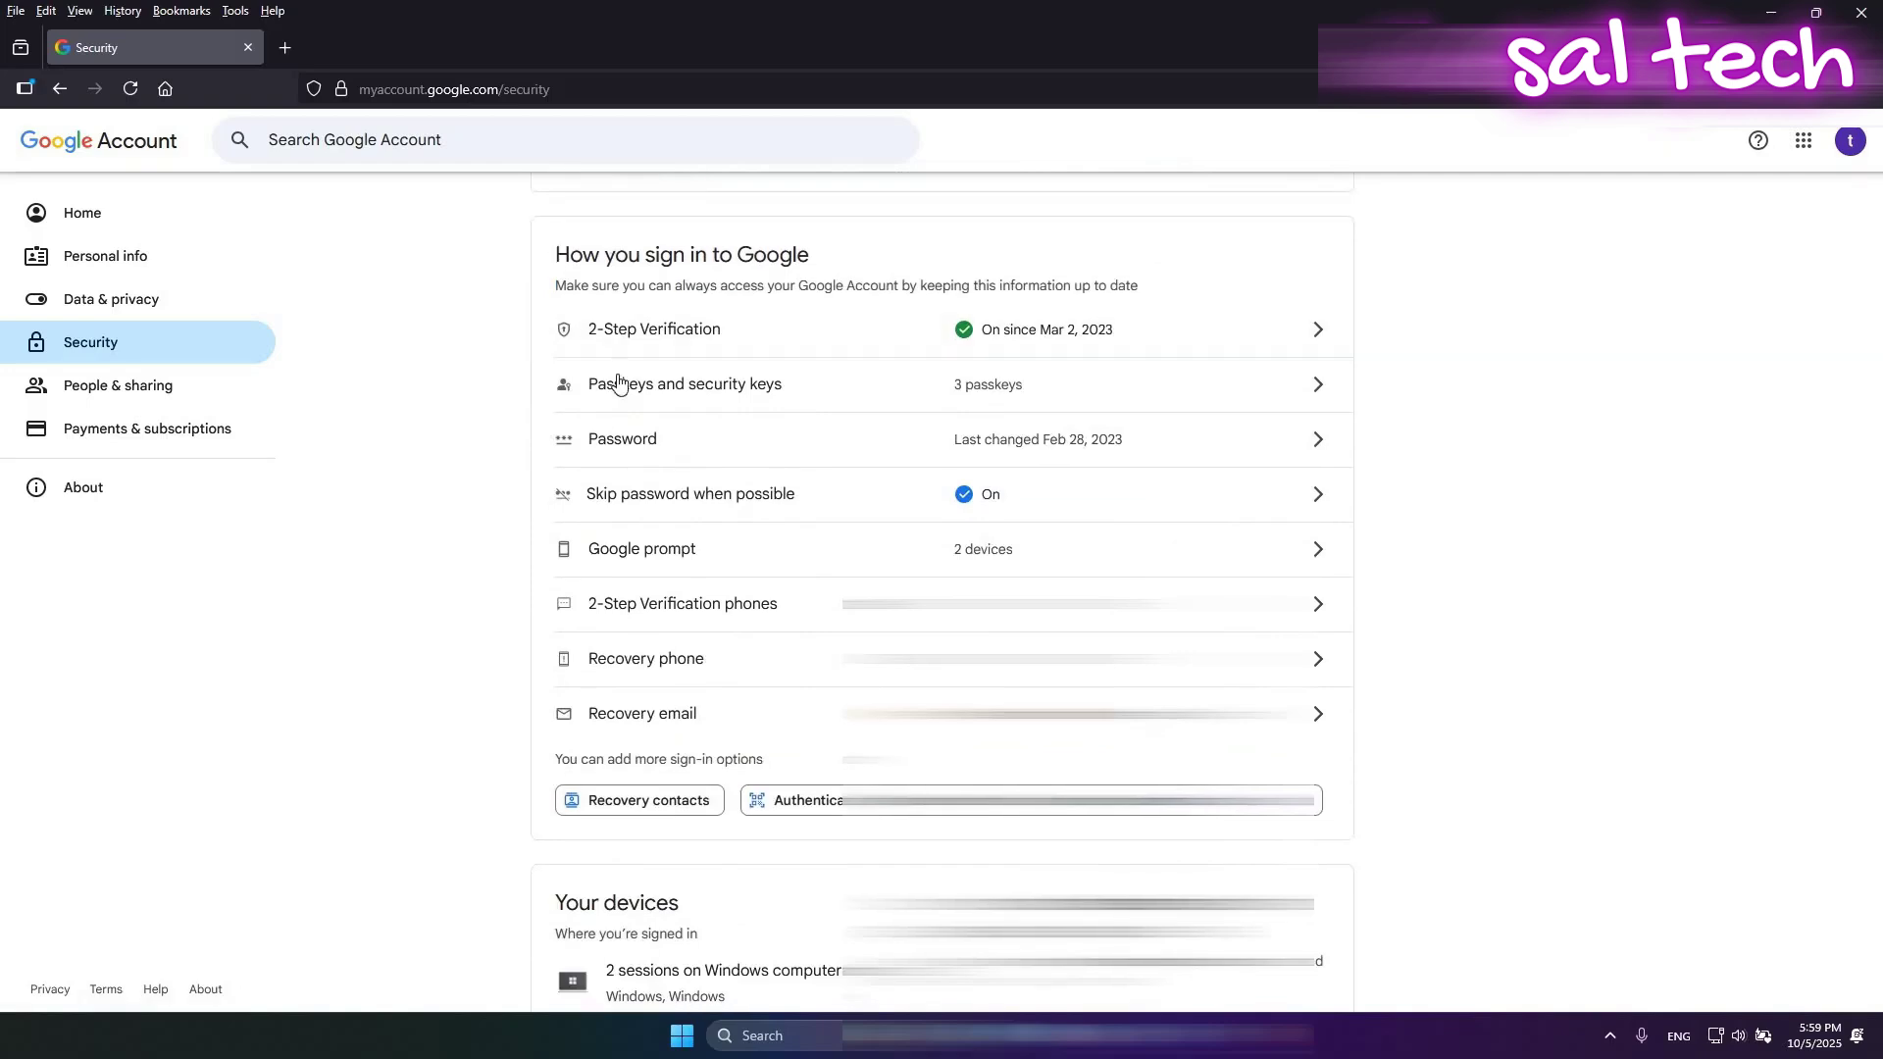
click(638, 446)
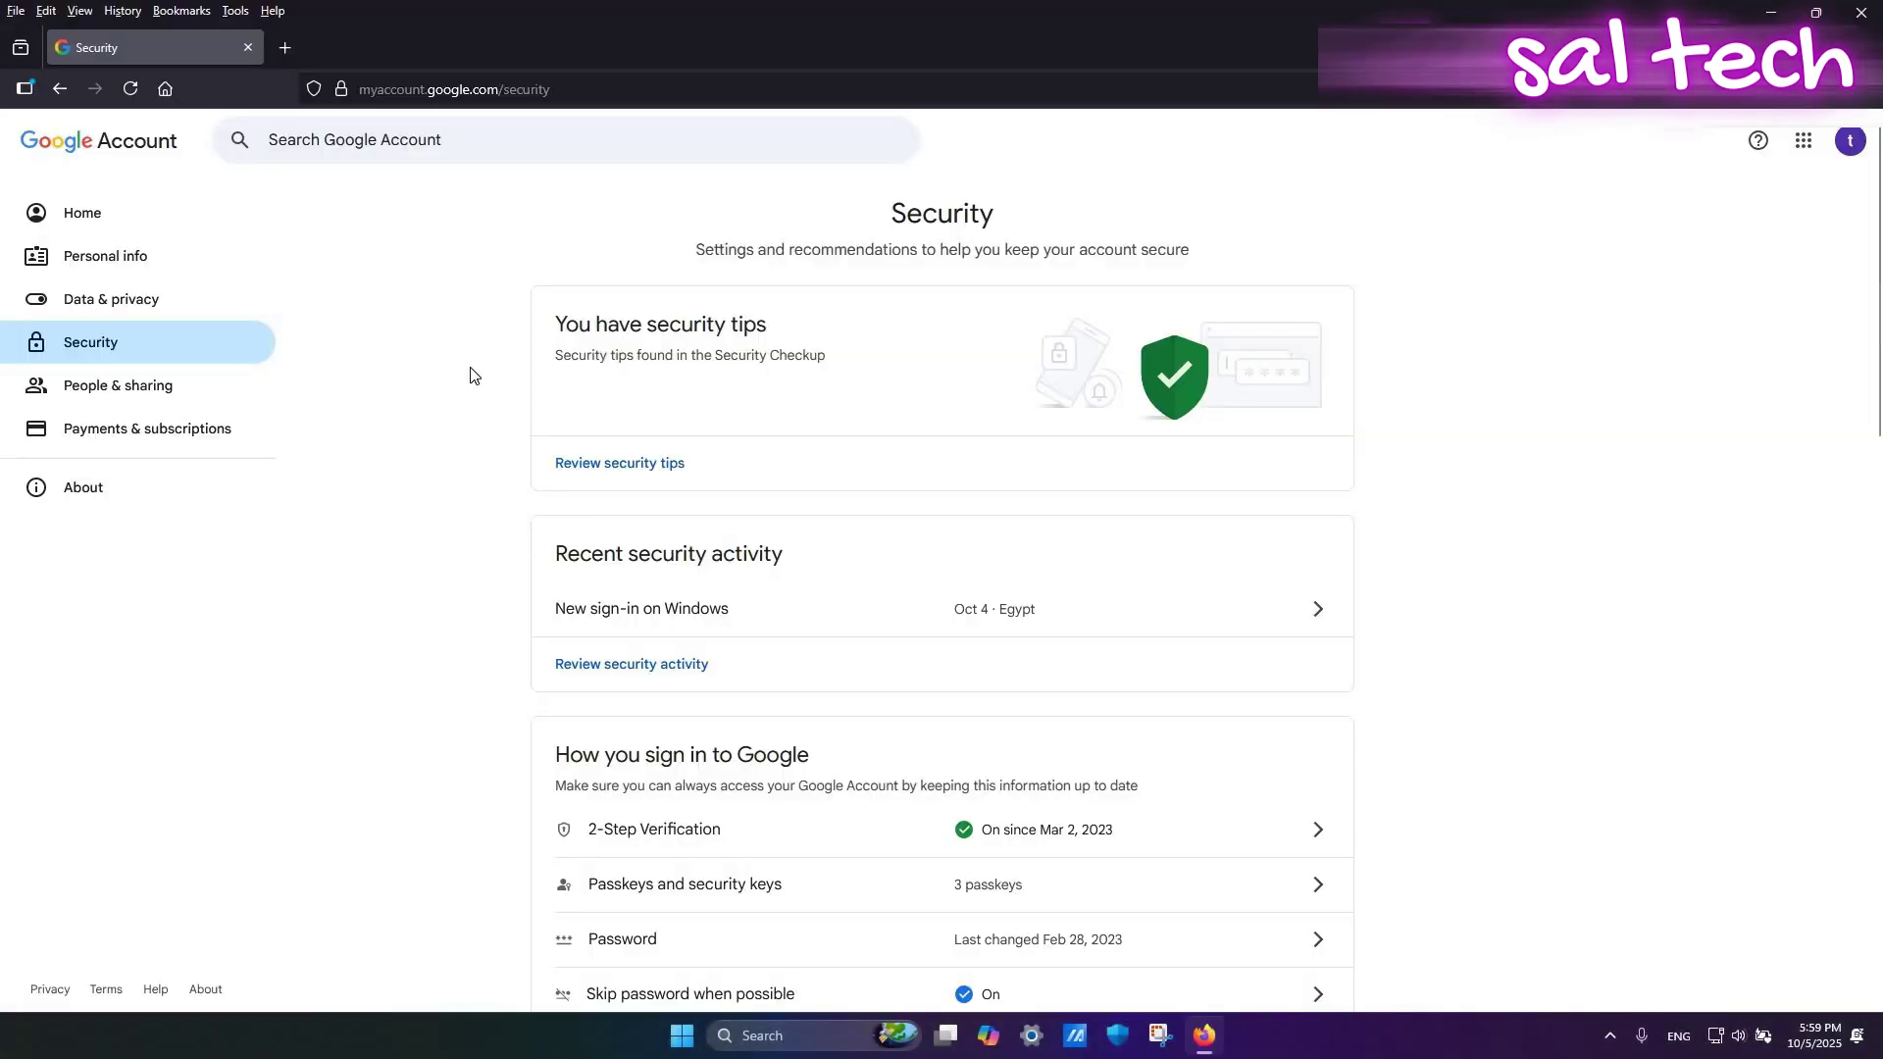
scroll(471, 376, down, 5)
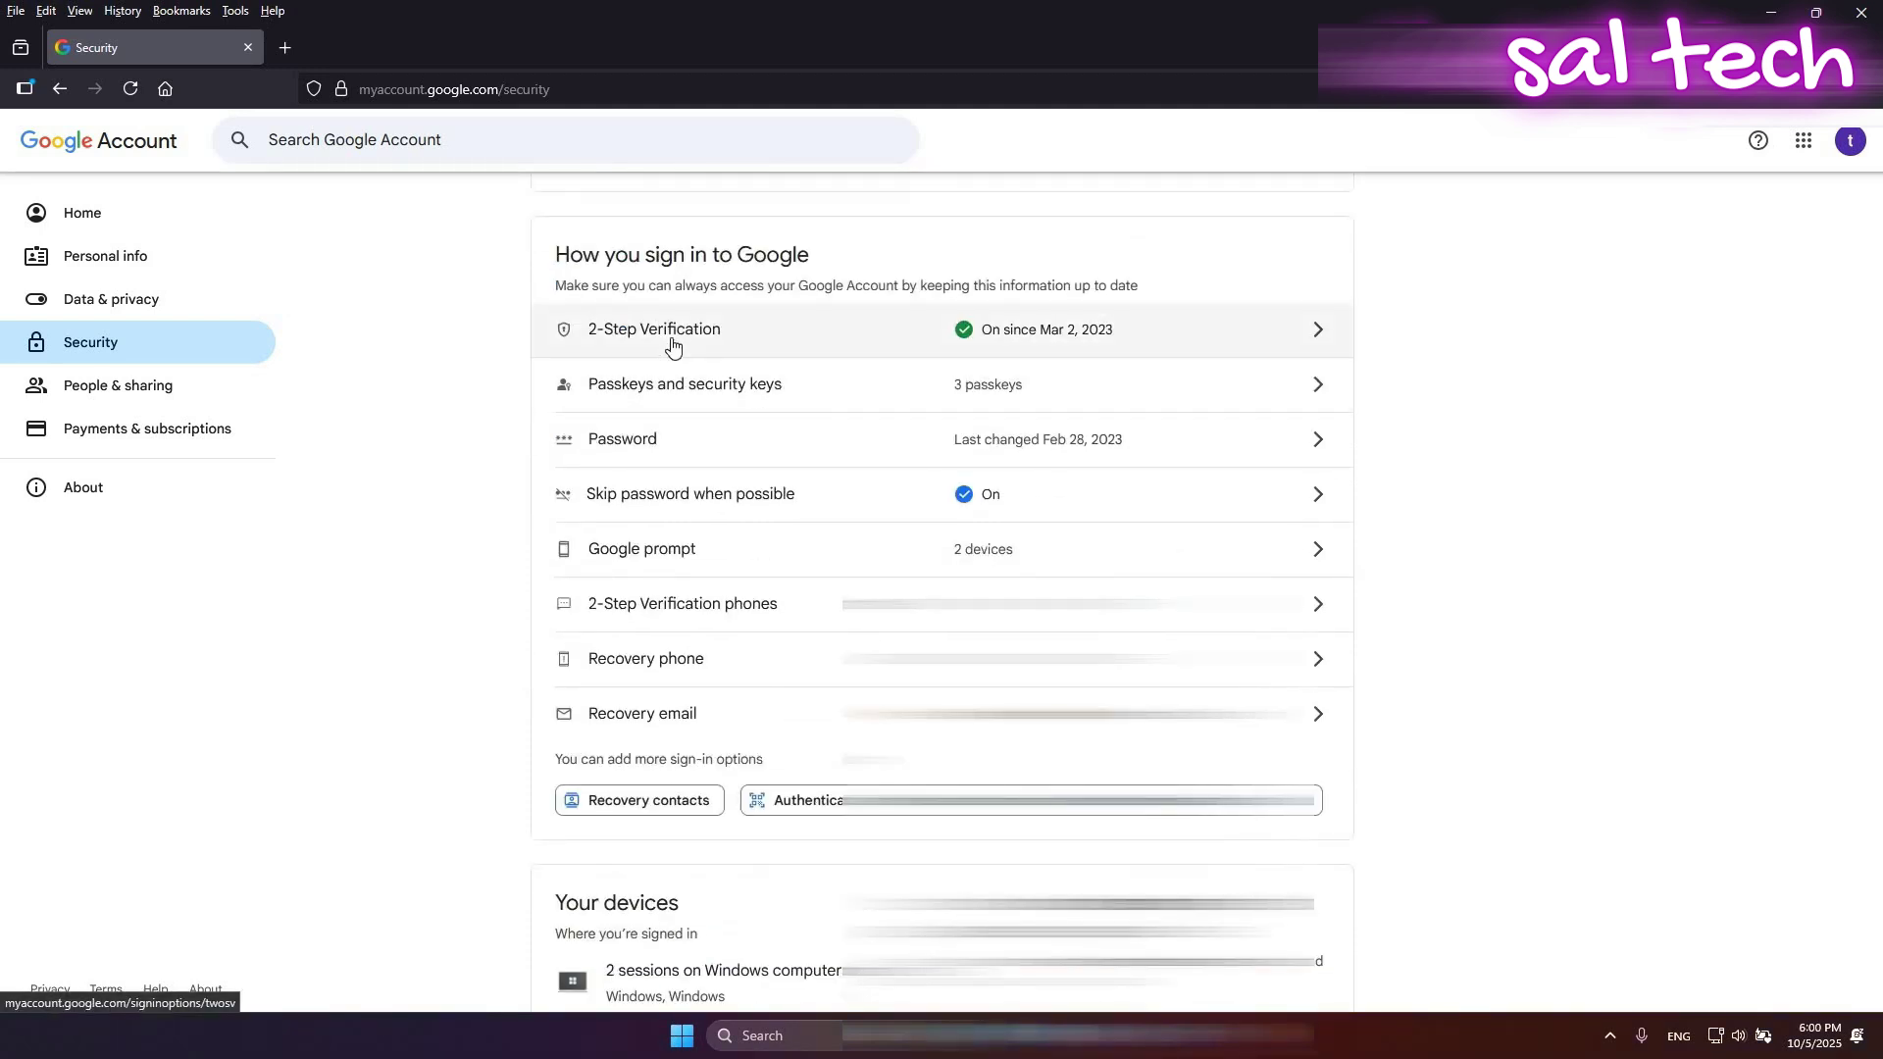
click(673, 343)
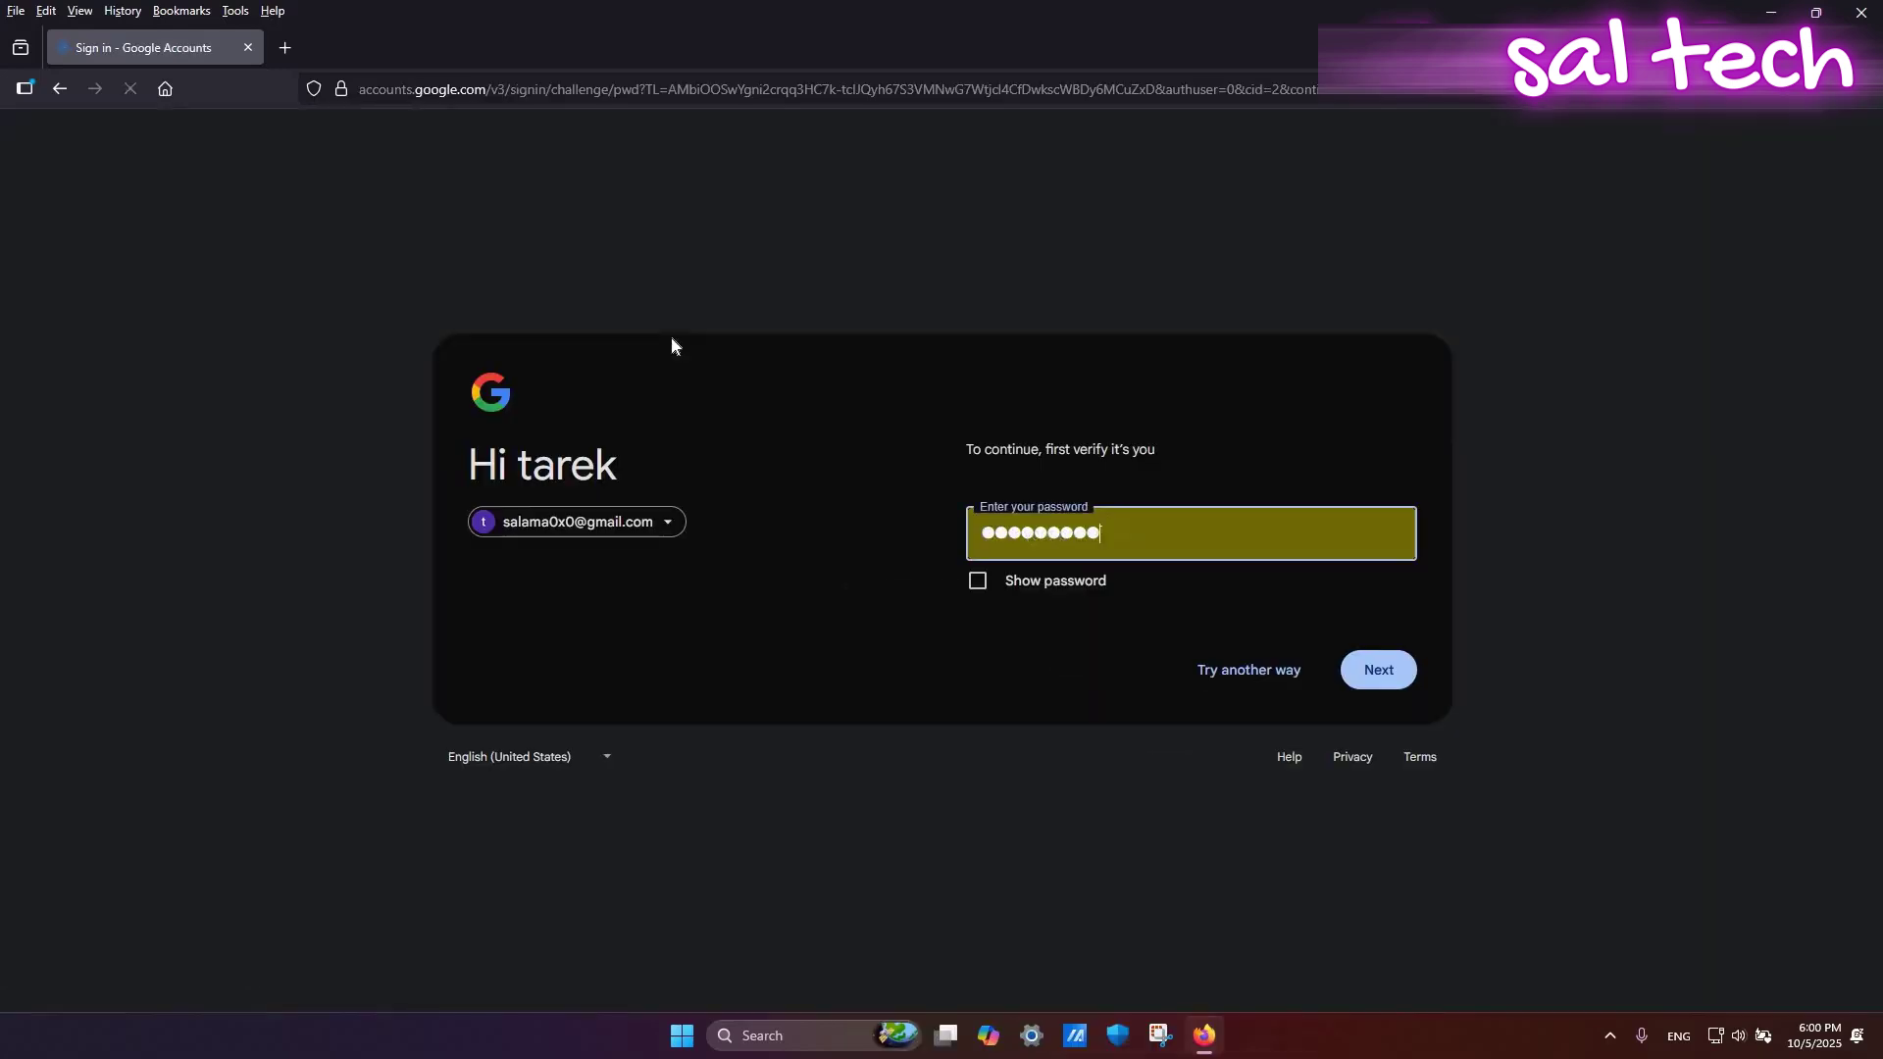
click(1350, 666)
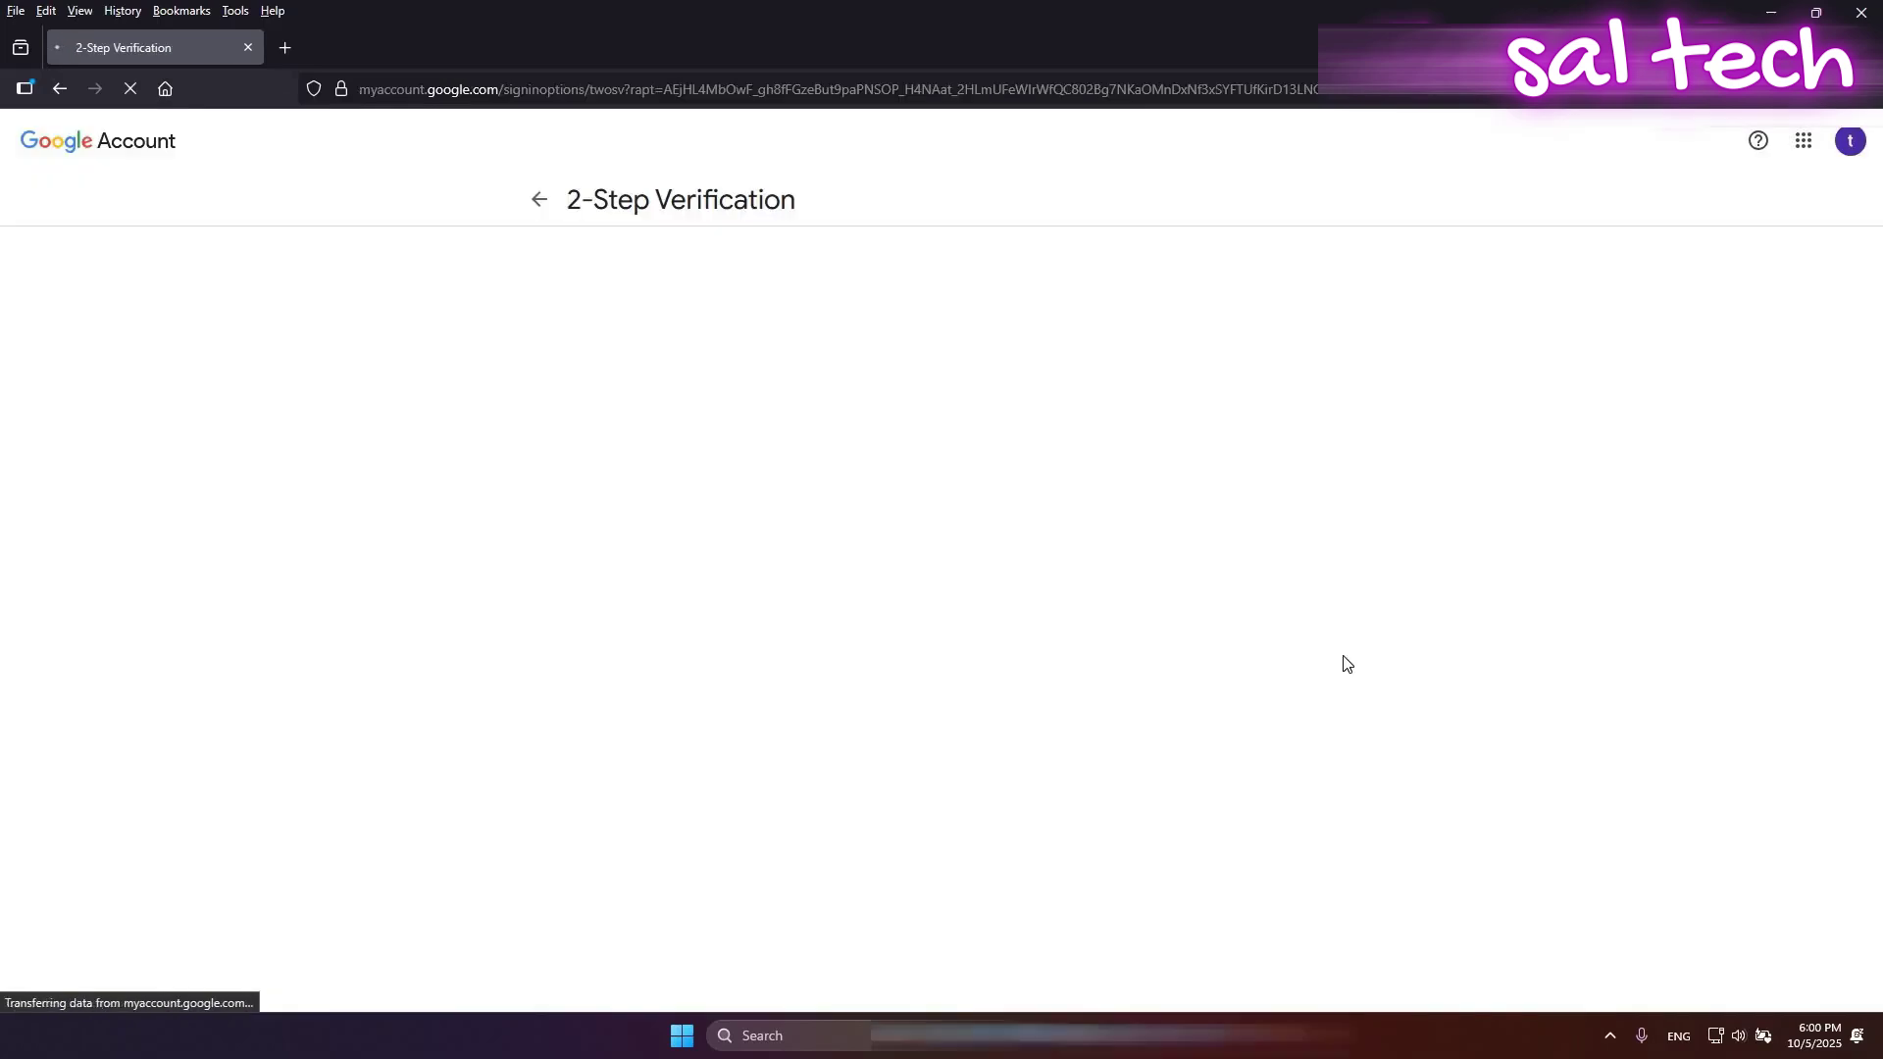
scroll(1345, 479, down, 3)
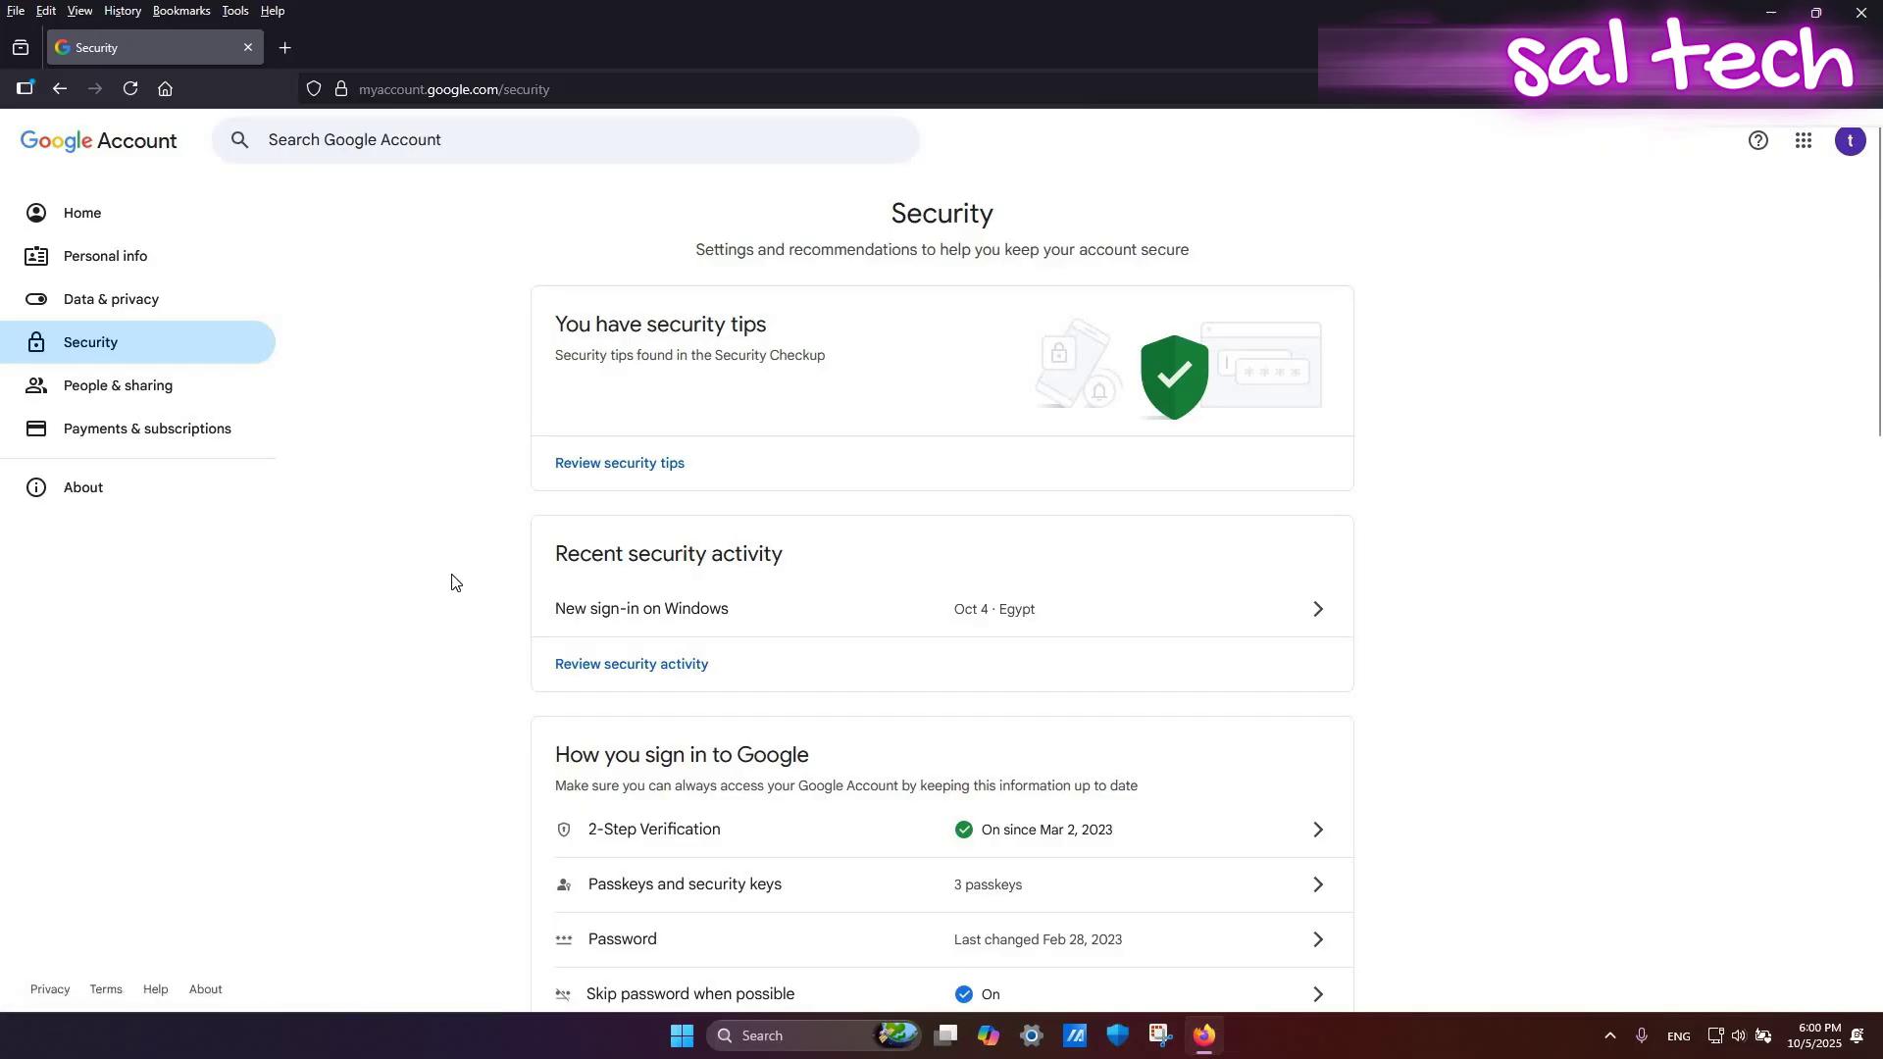
scroll(454, 583, down, 2)
scroll(454, 583, down, 4)
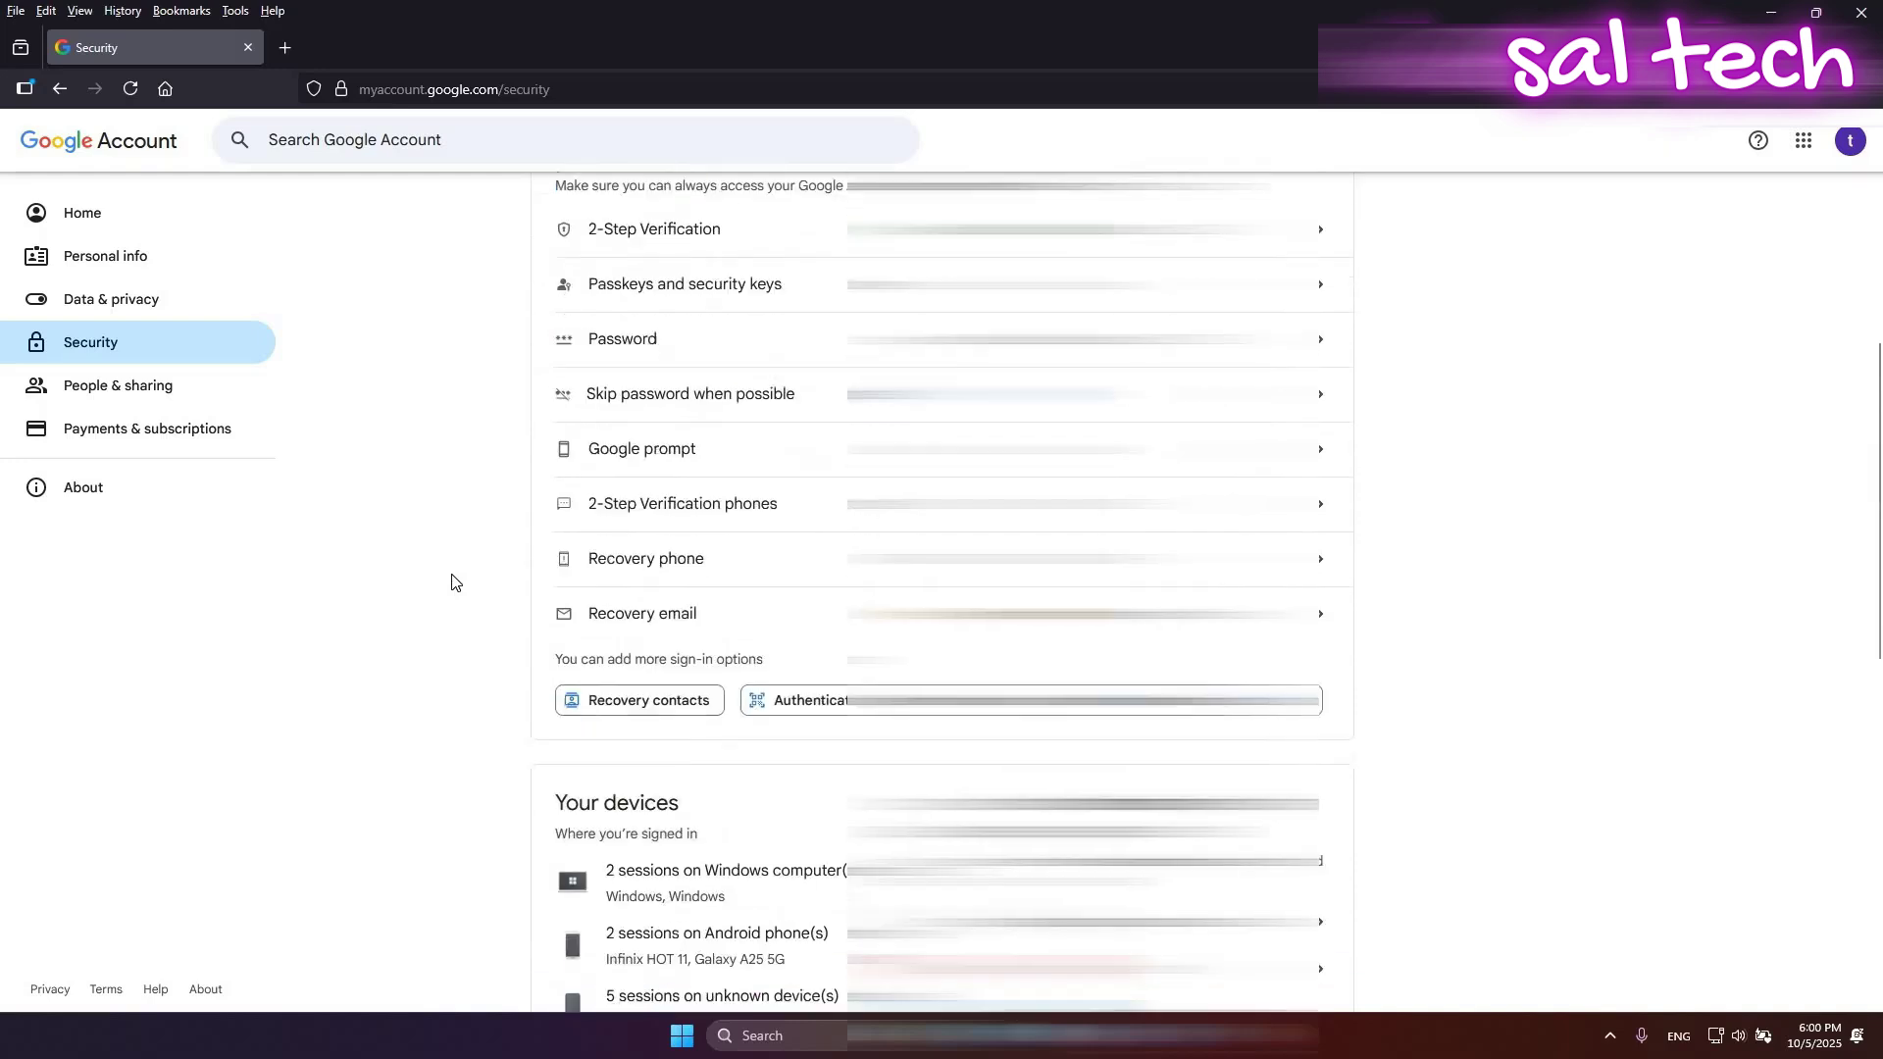
scroll(454, 582, down, 1)
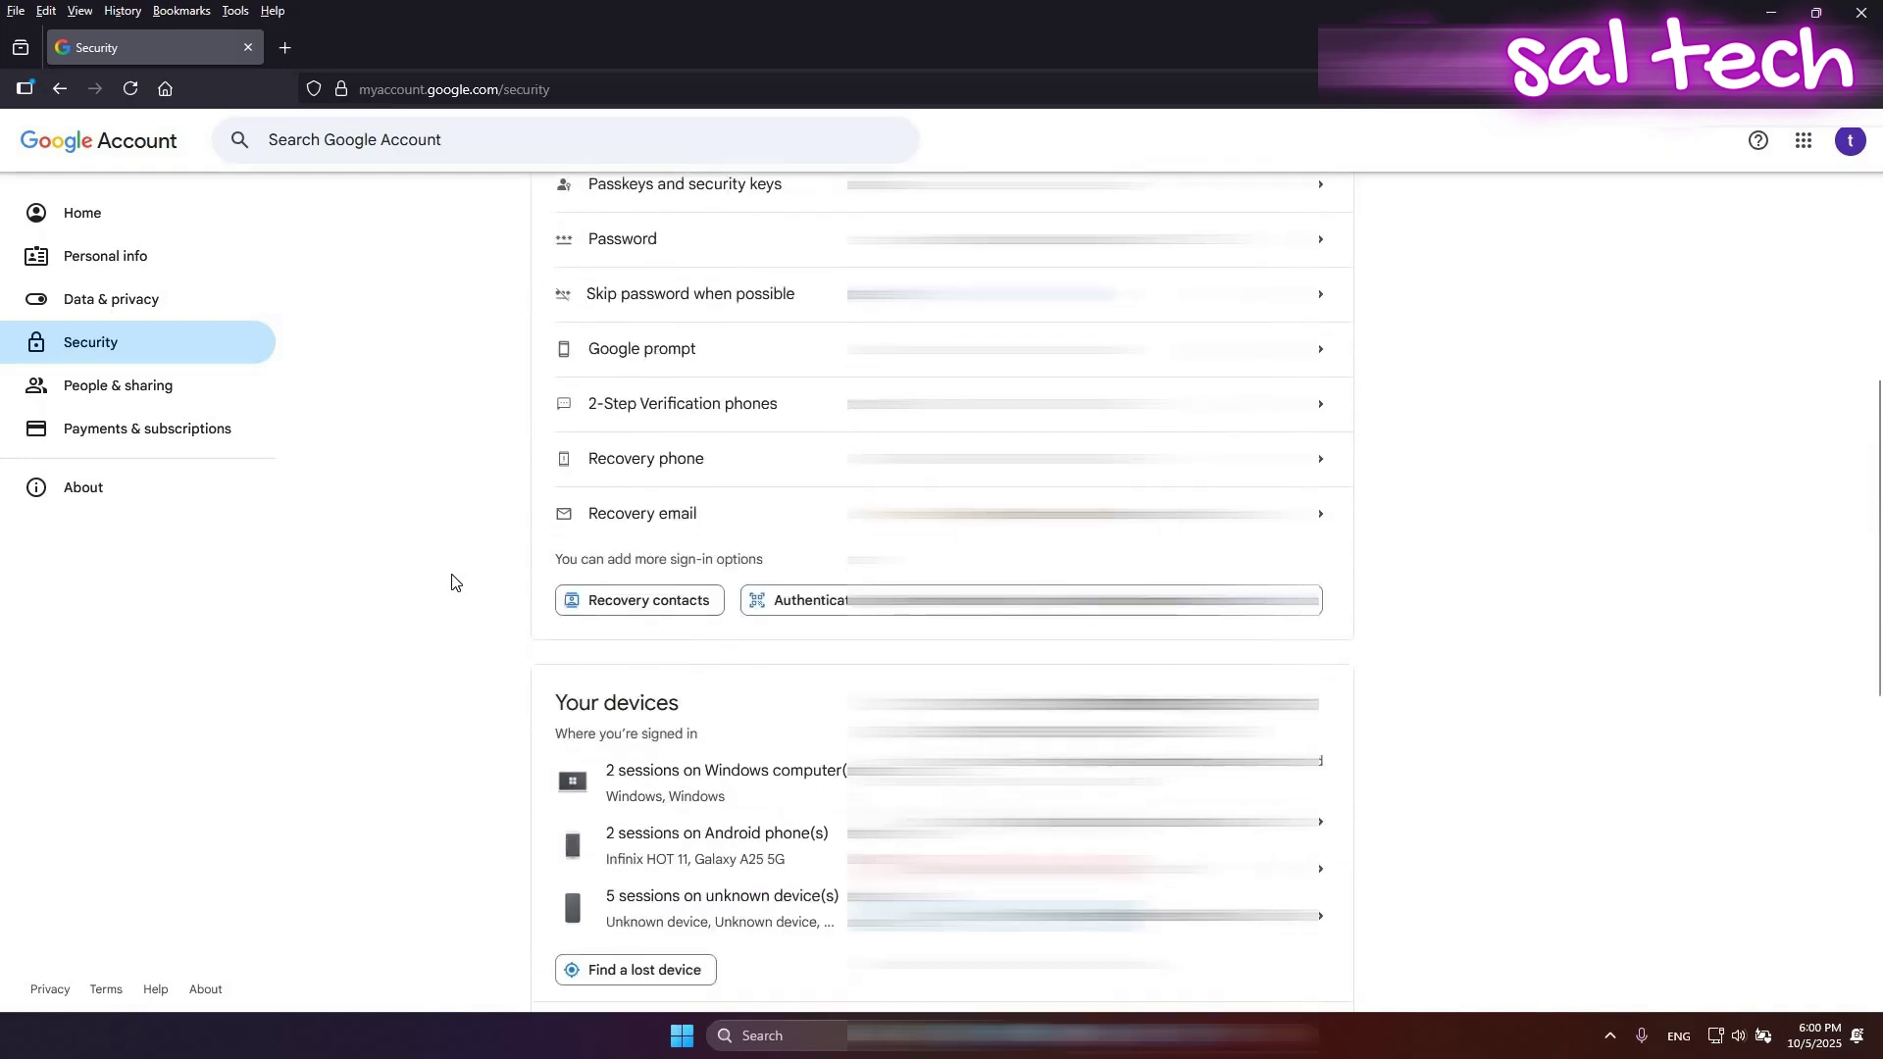
scroll(454, 583, down, 3)
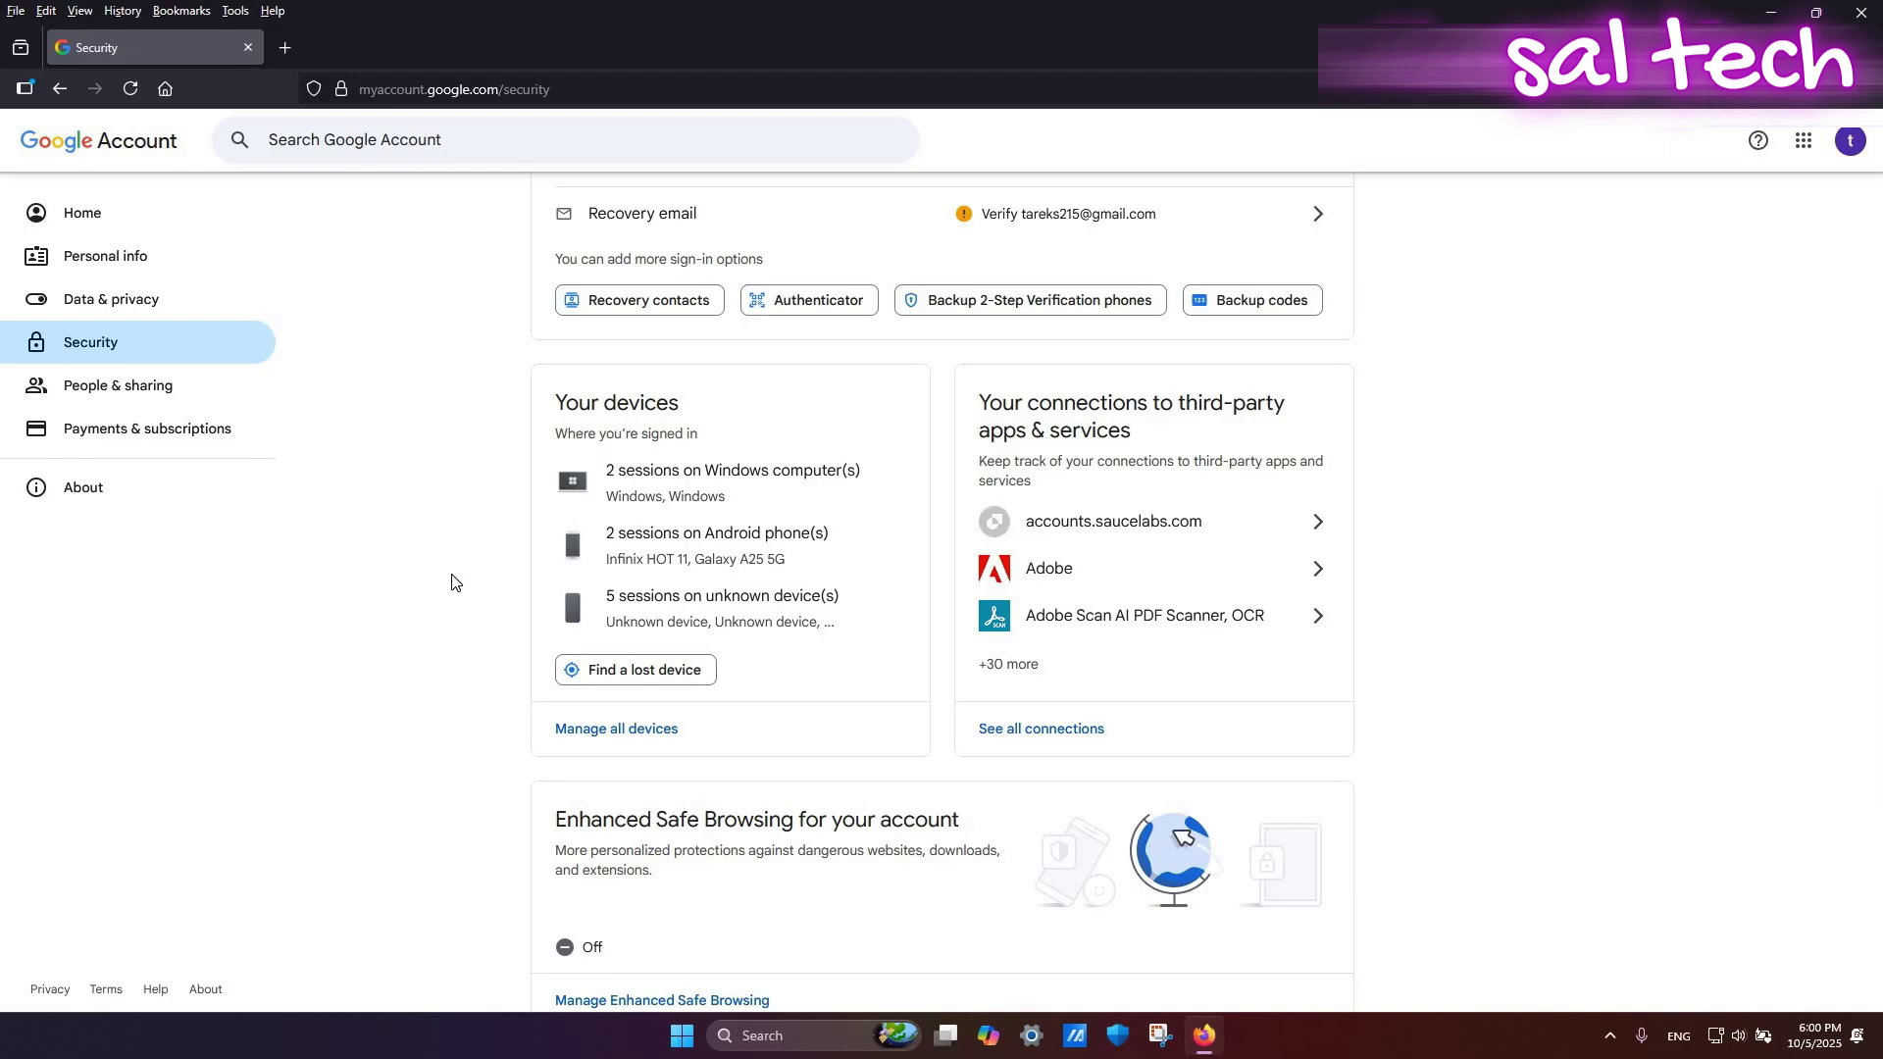
click(632, 731)
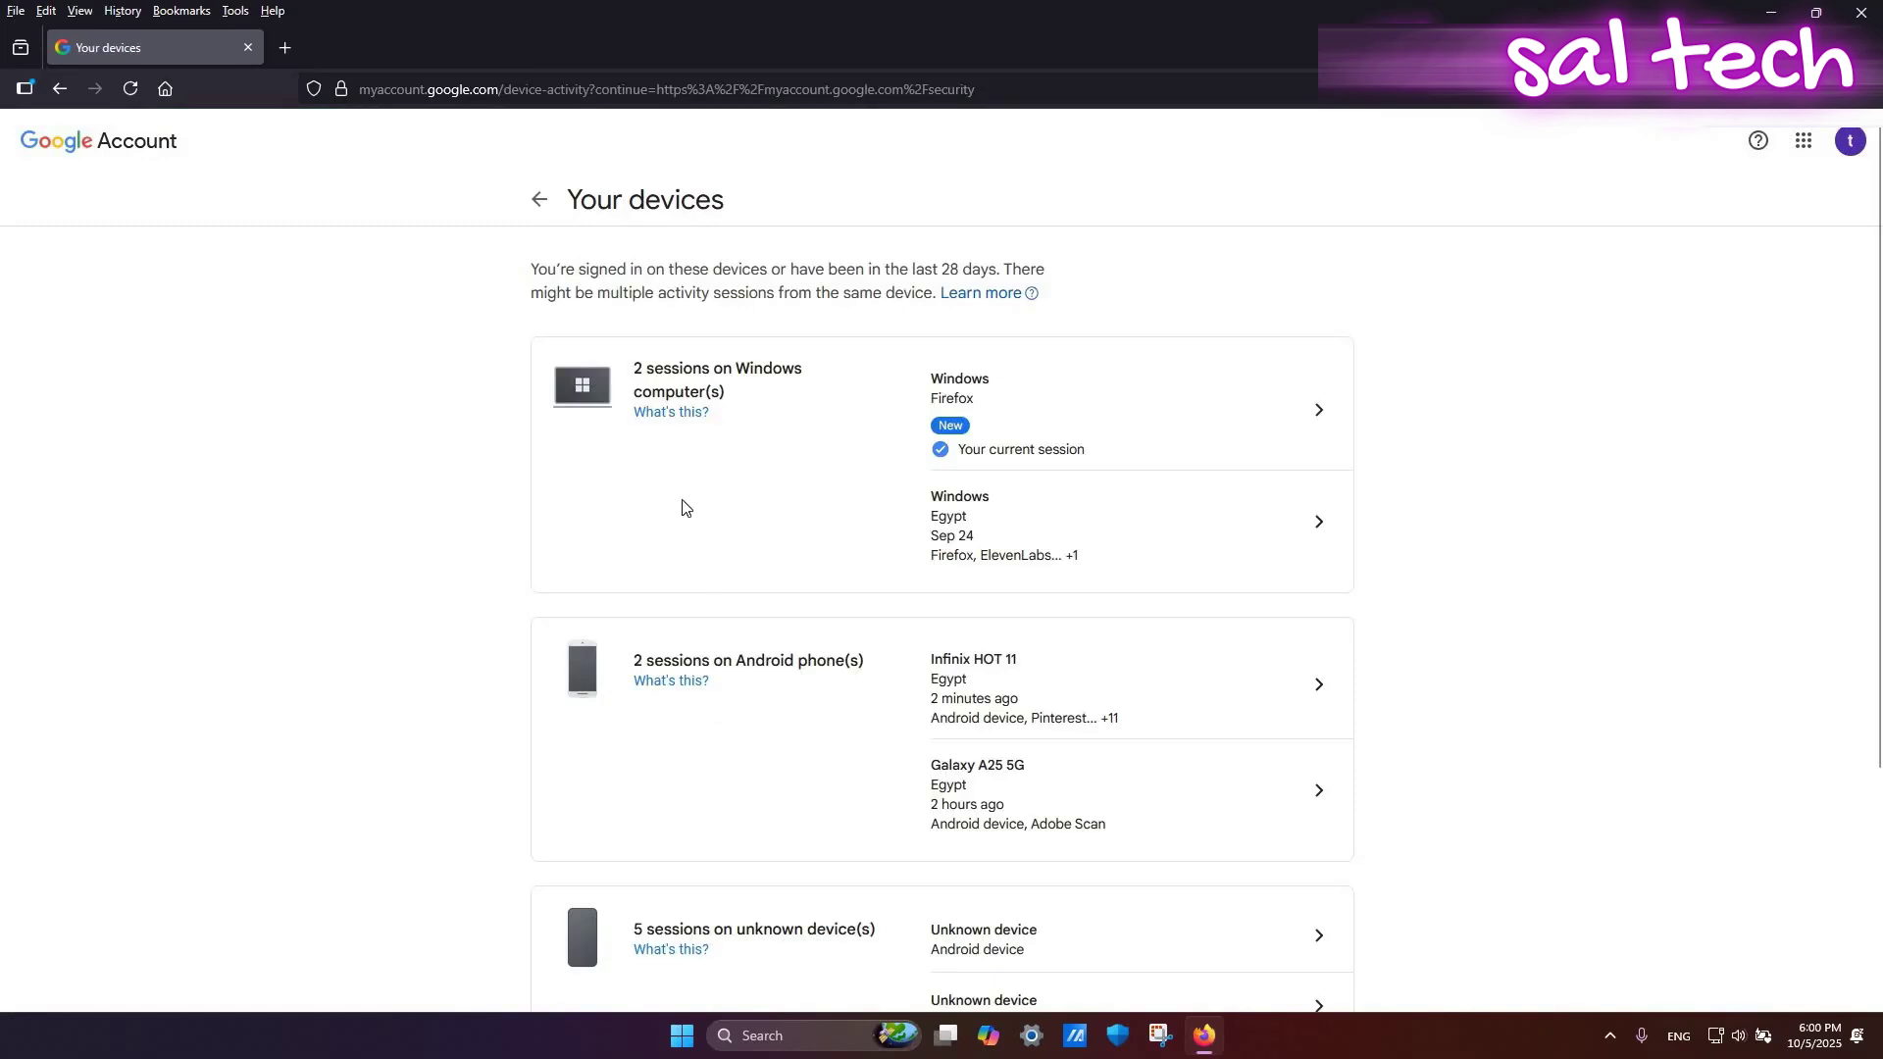
scroll(683, 507, down, 3)
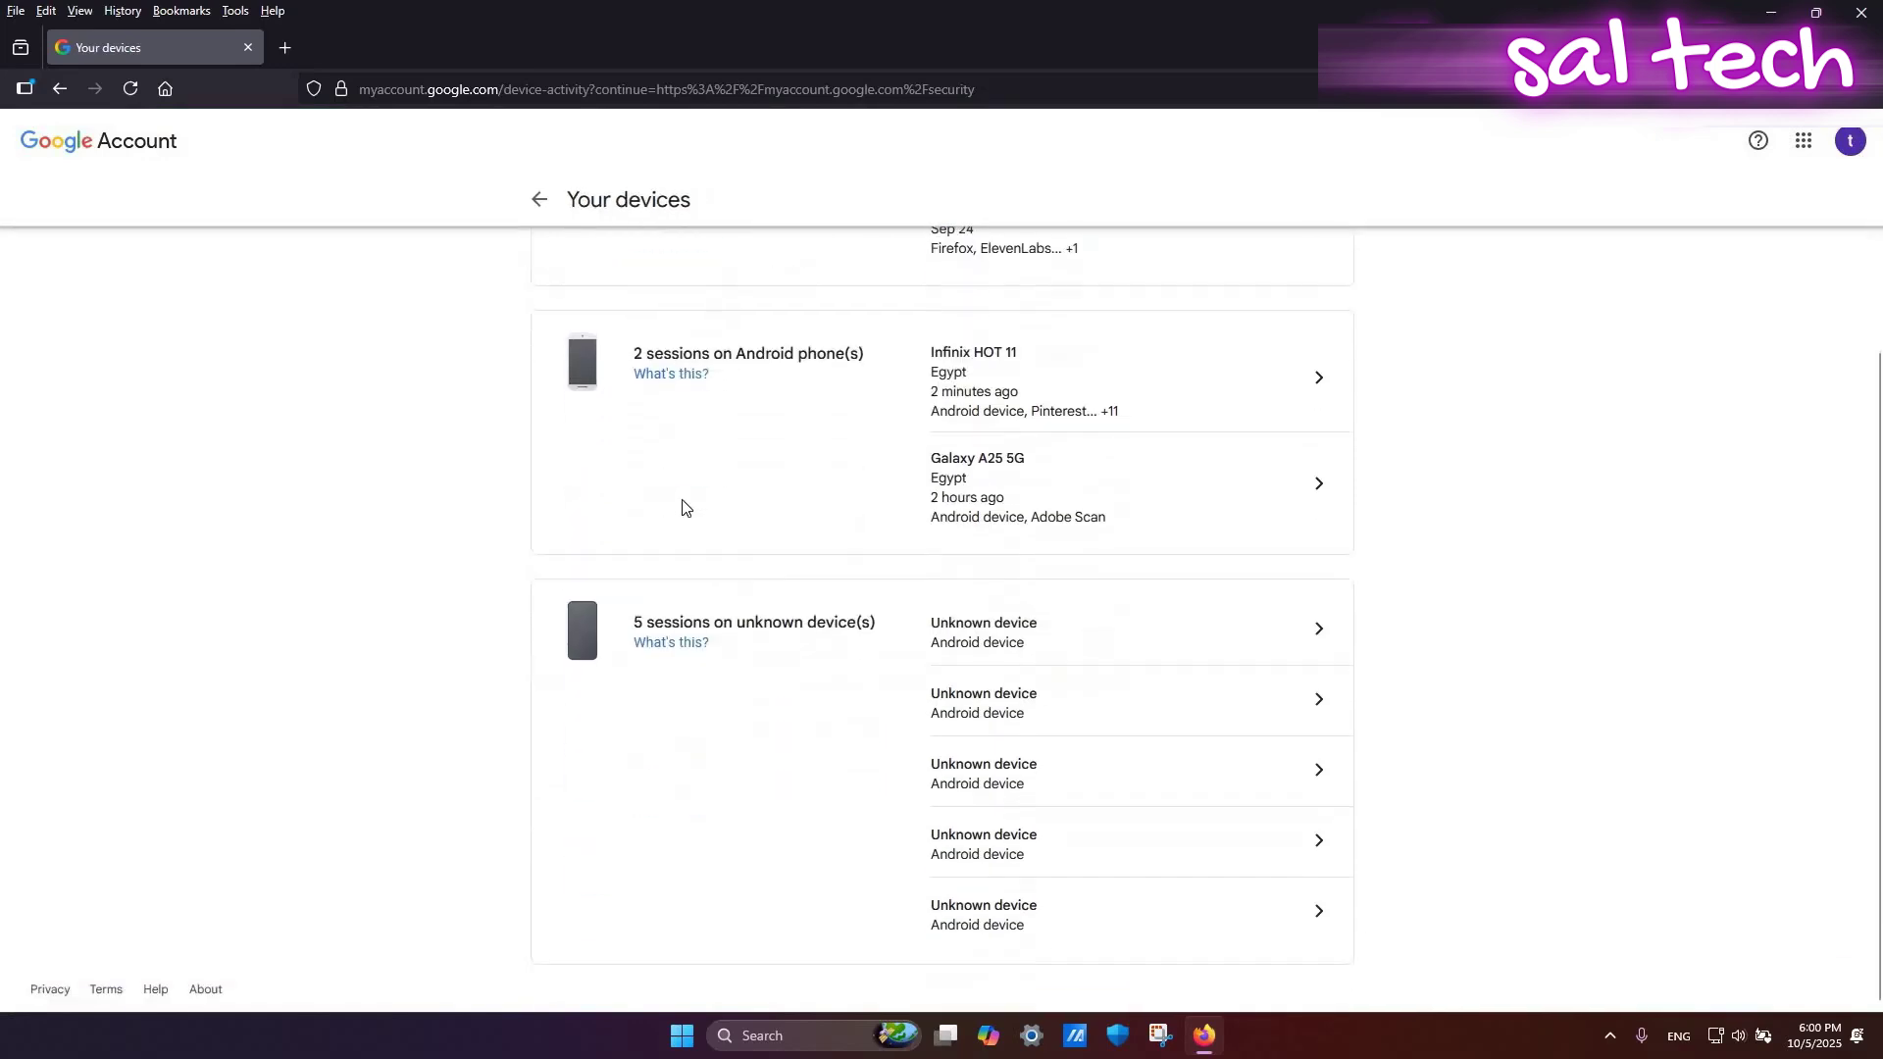
scroll(683, 507, up, 3)
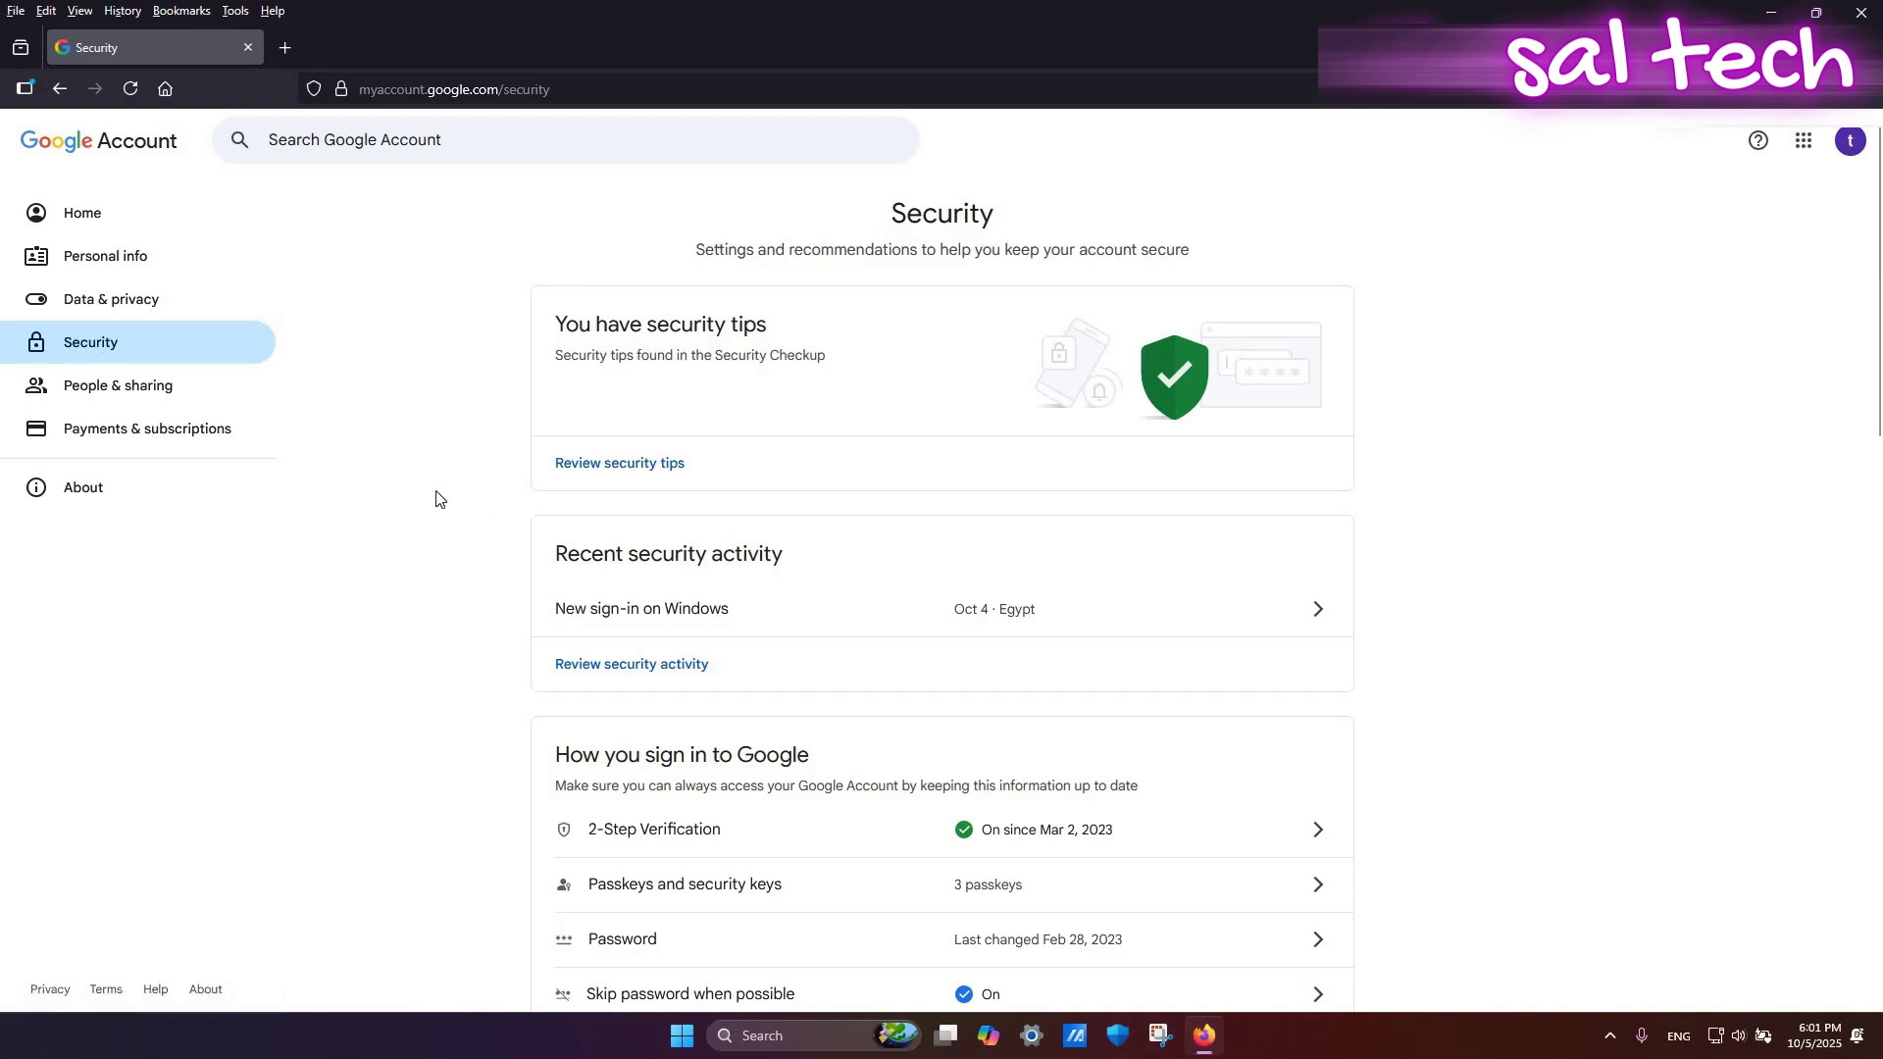
Step: Show all third-party app connections and open the Anima connection's details
scroll(438, 499, down, 10)
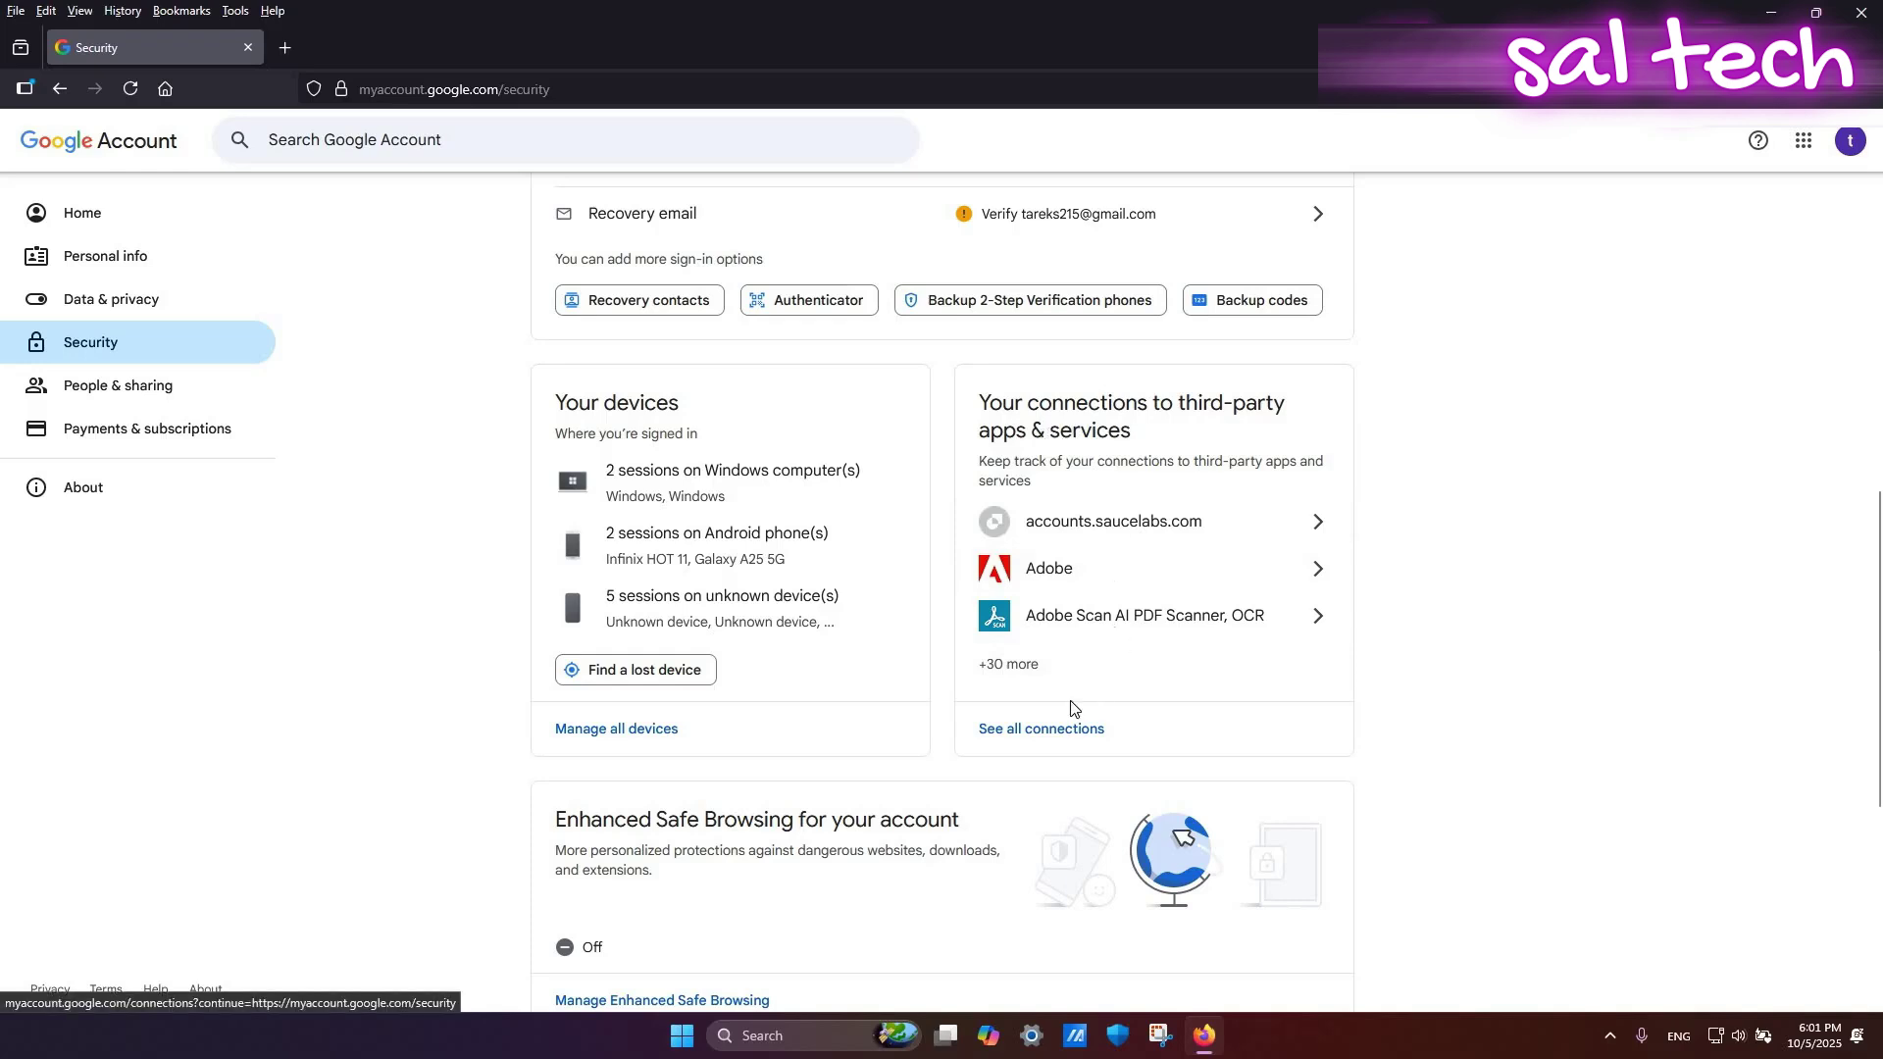
click(1047, 737)
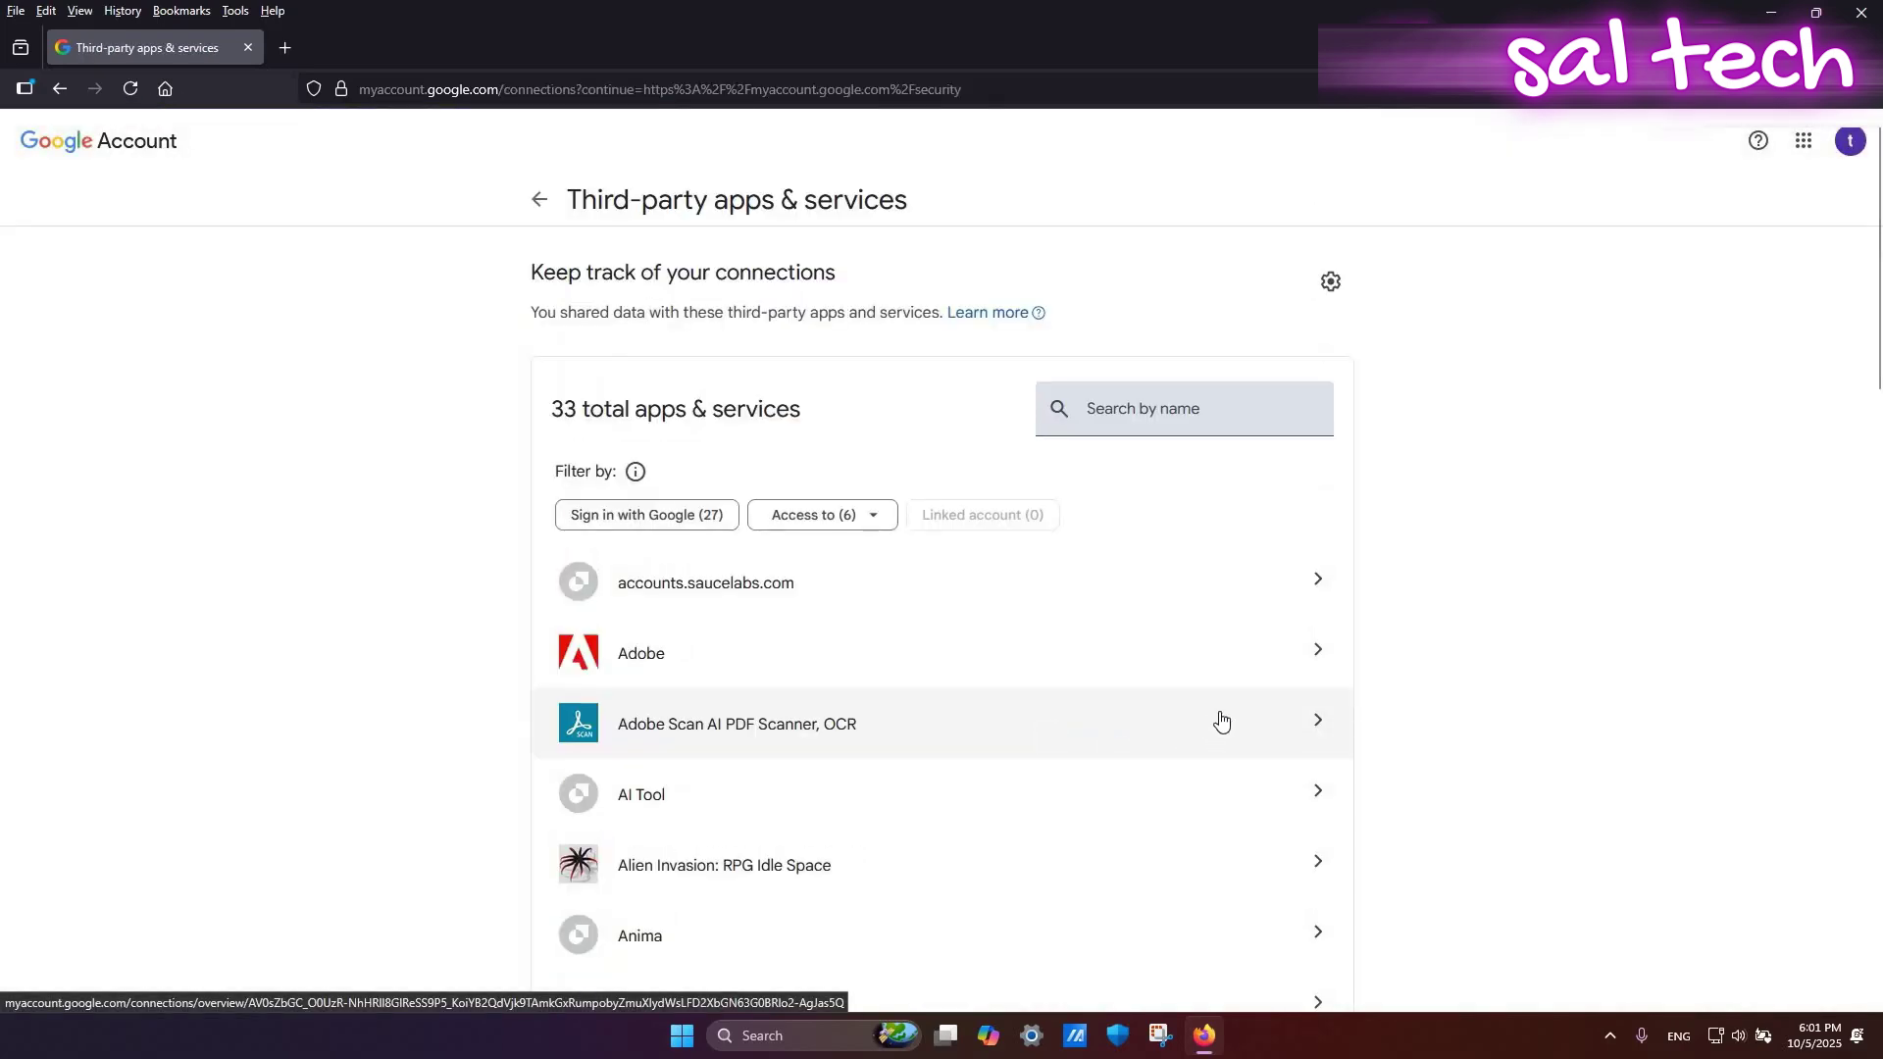
scroll(1084, 648, down, 3)
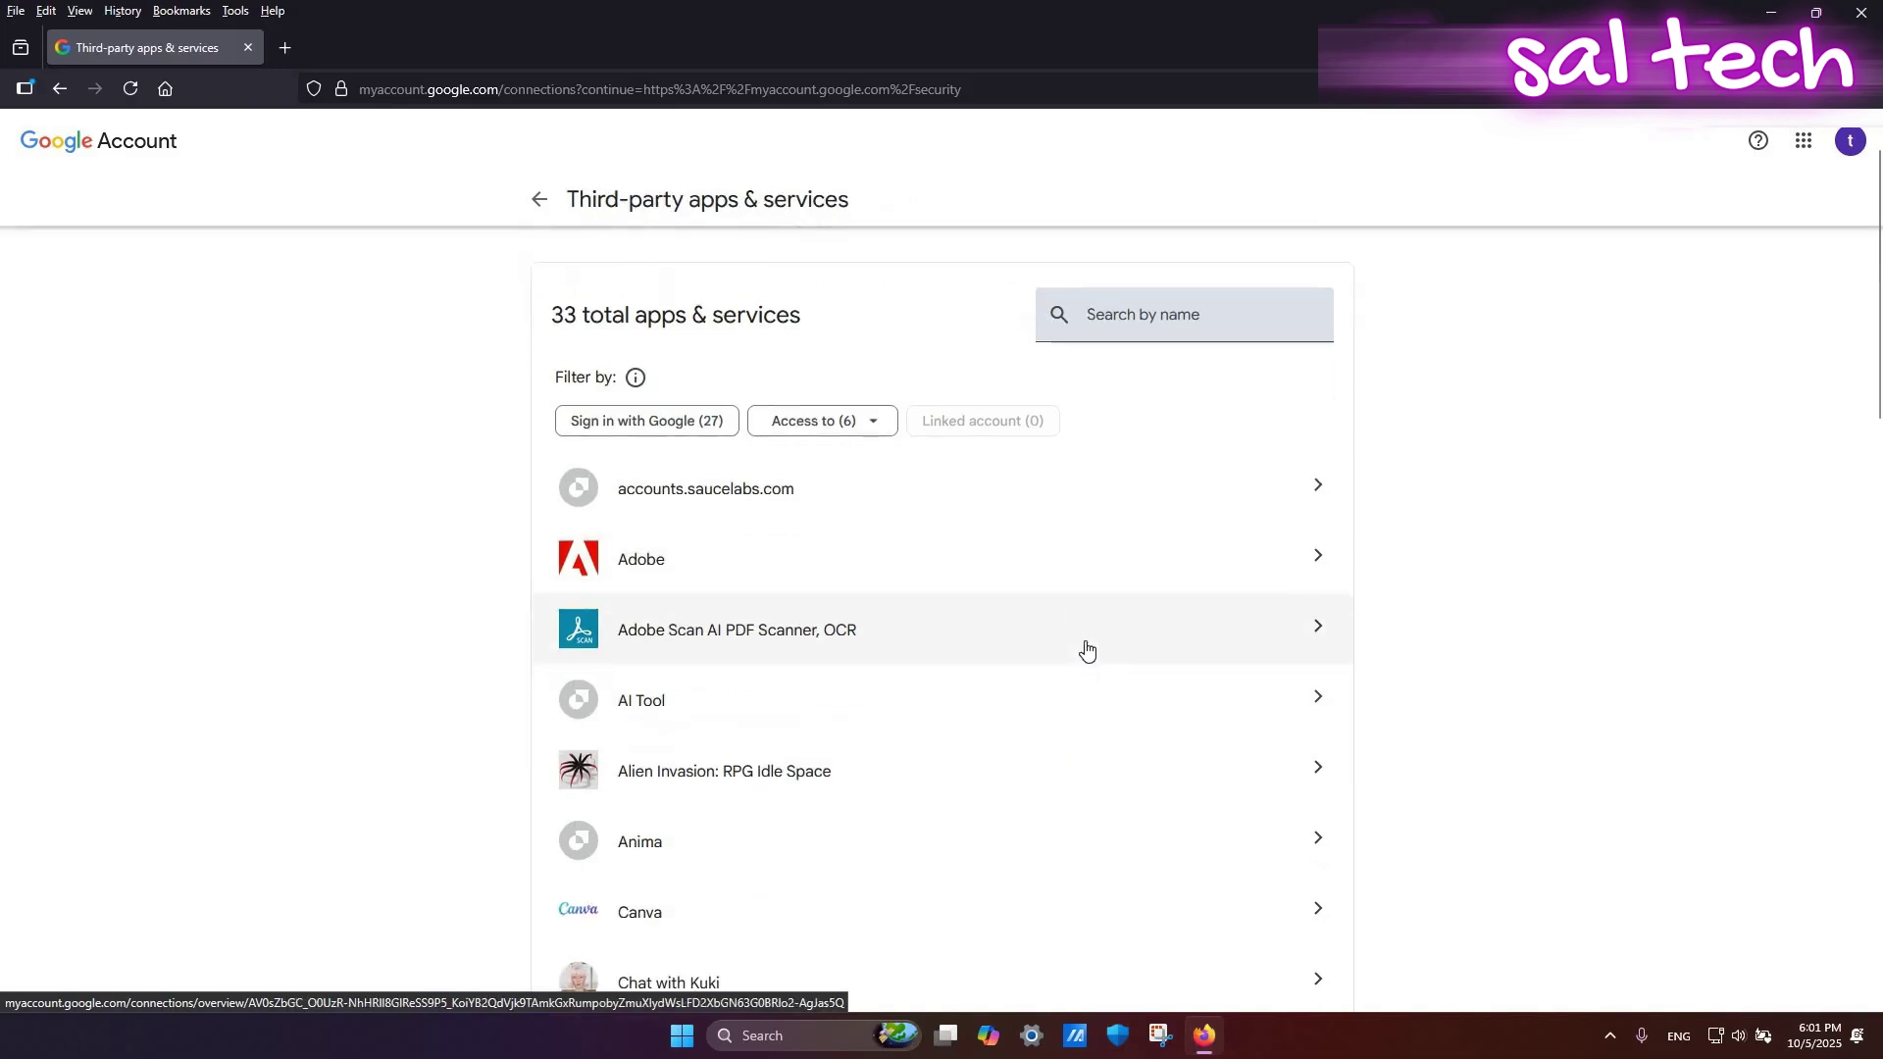
click(1300, 654)
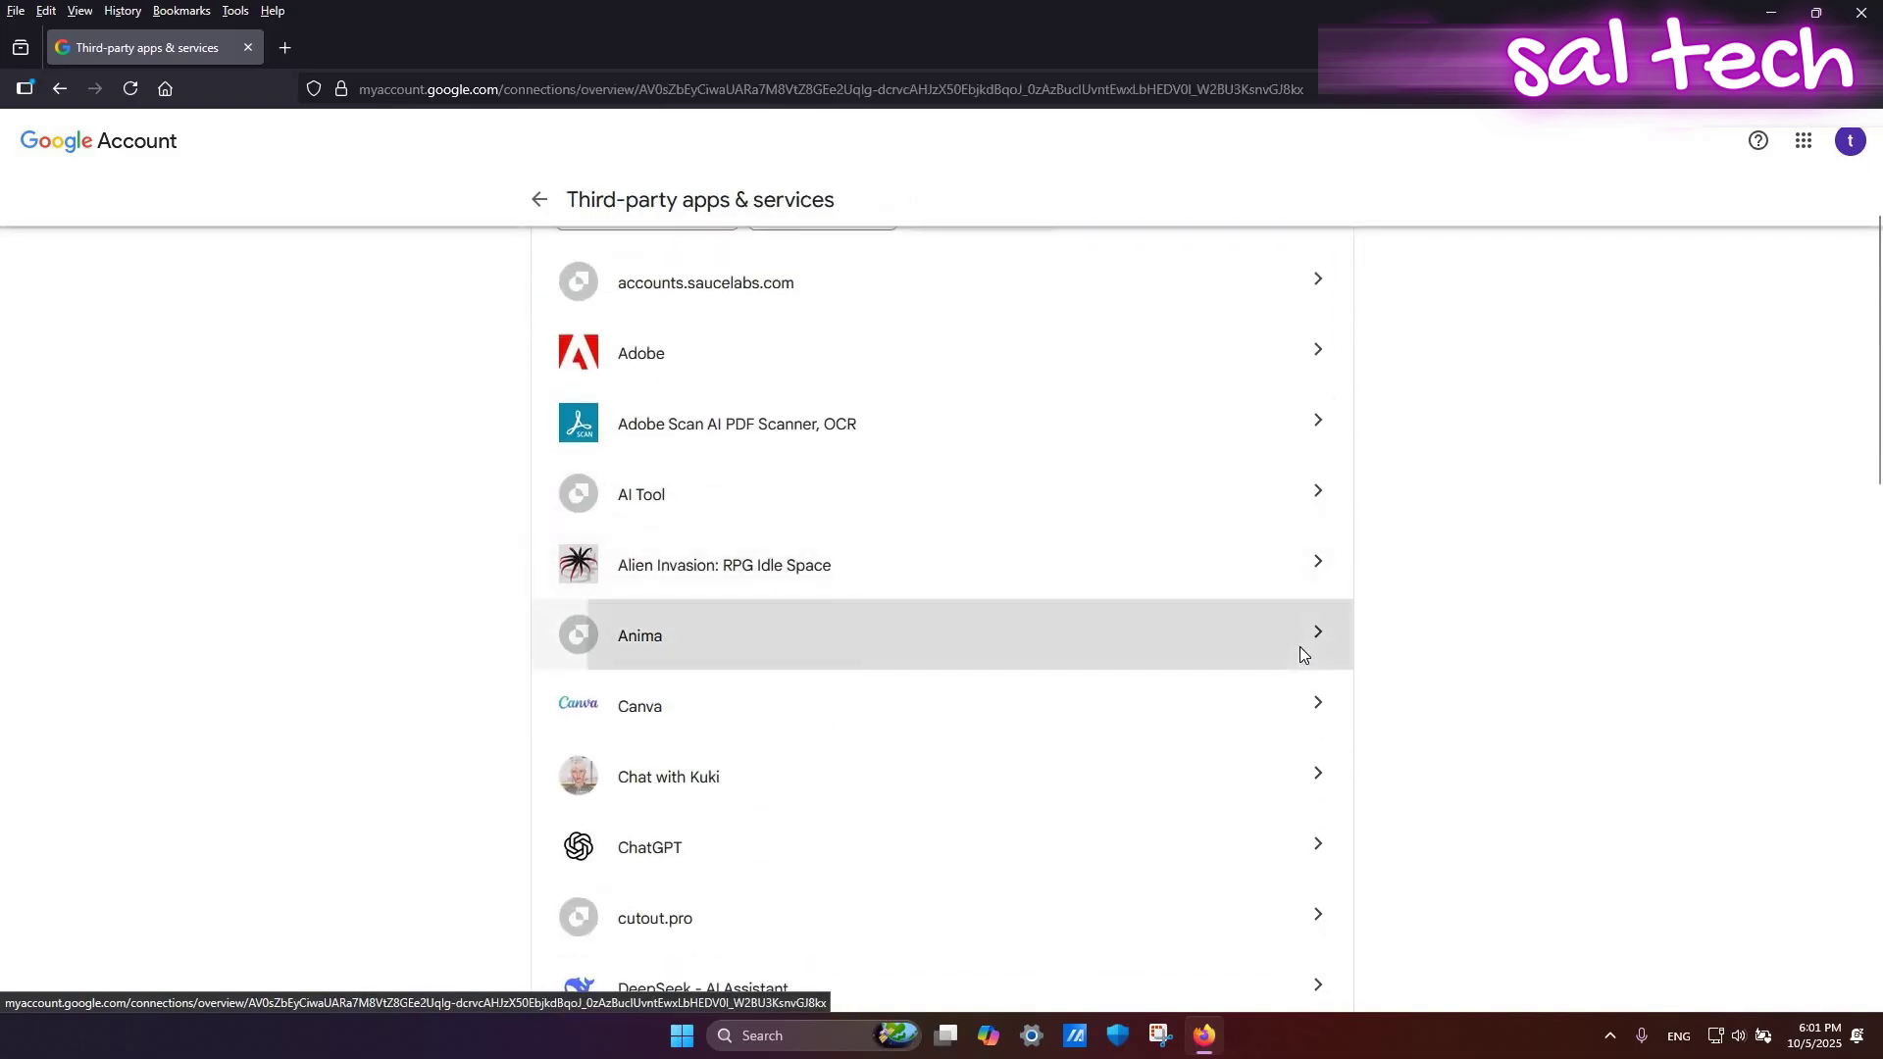